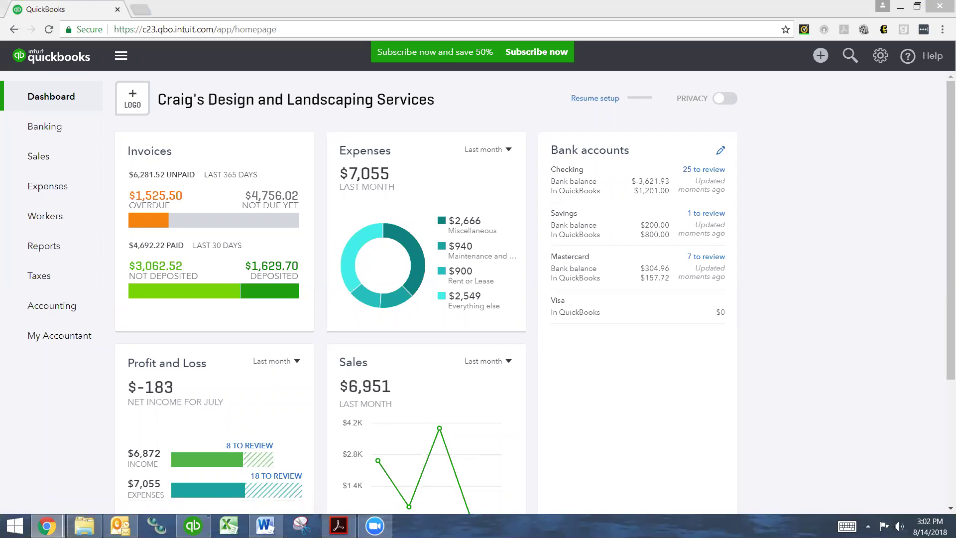
Add a Bank account called 'Barter Account' with the Cash on hand detail type and save it
left_click(56, 319)
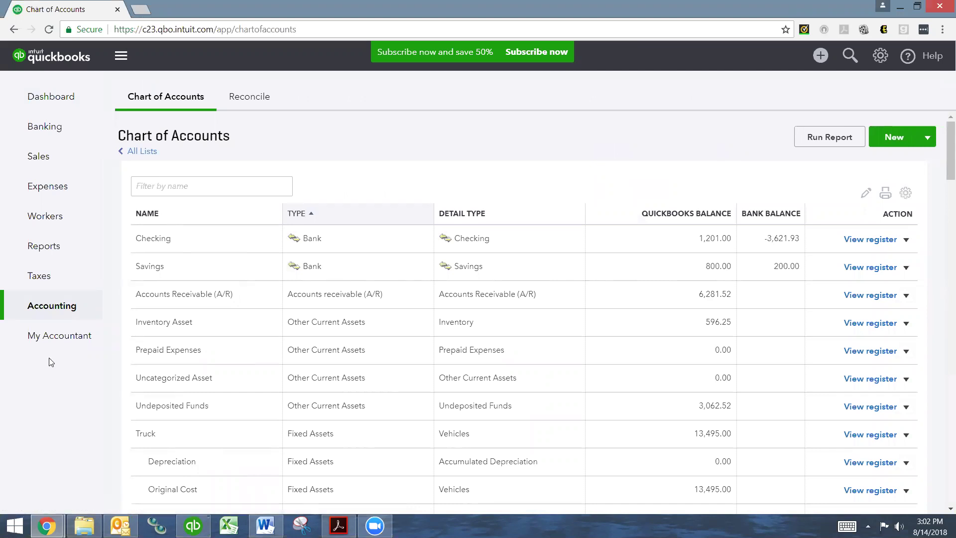
left_click(890, 149)
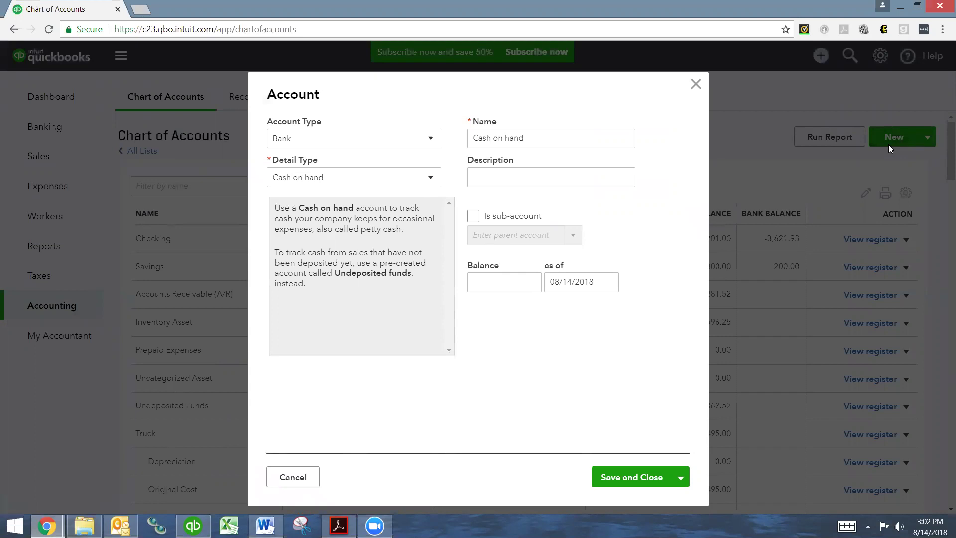
left_click(430, 181)
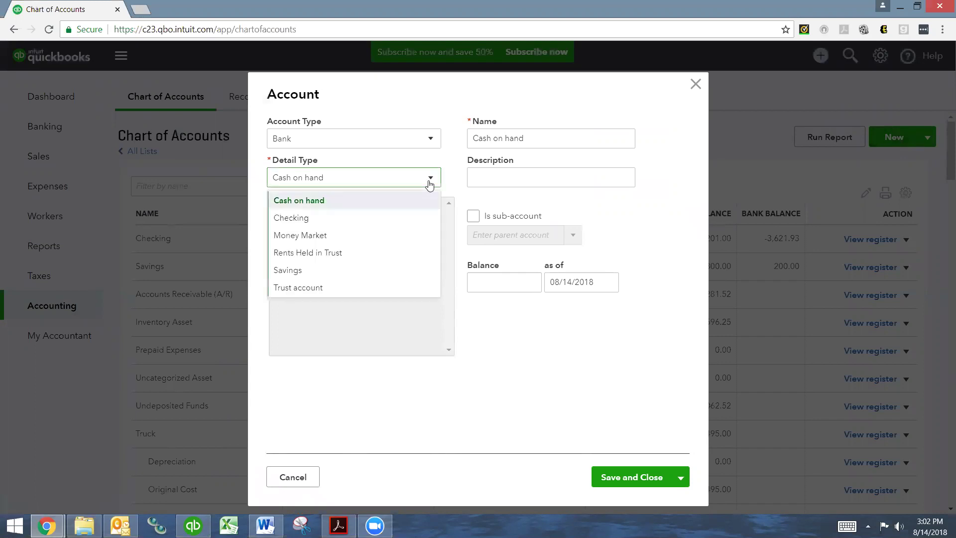
left_click(369, 217)
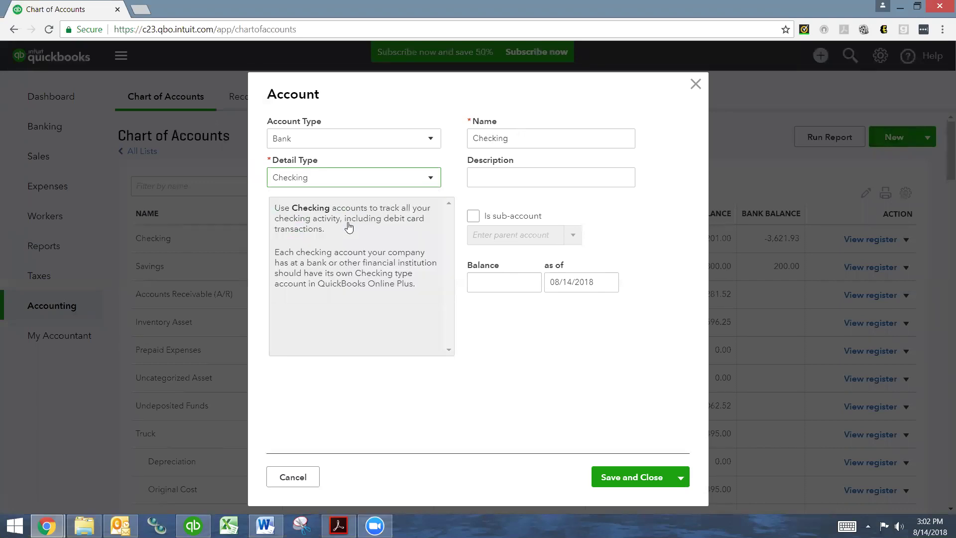
left_click(429, 179)
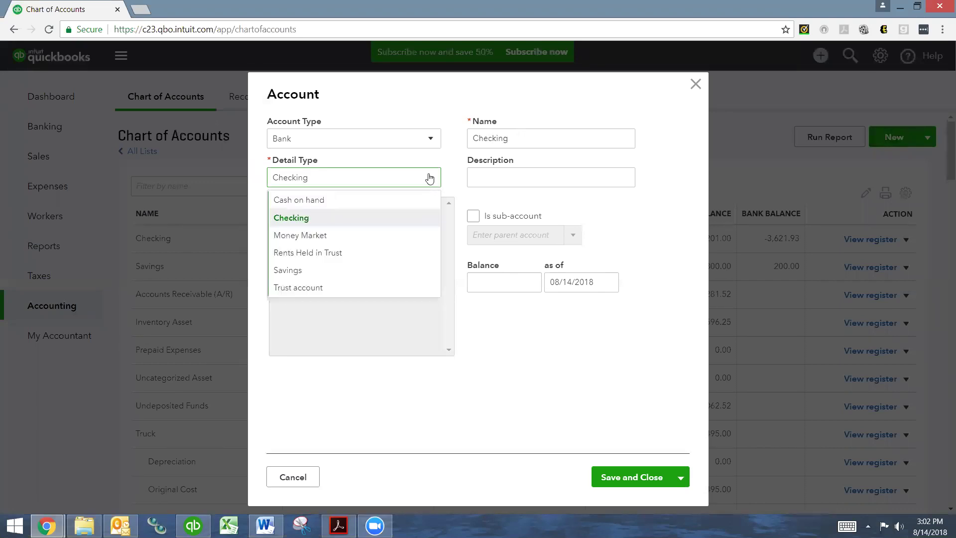
left_click(377, 201)
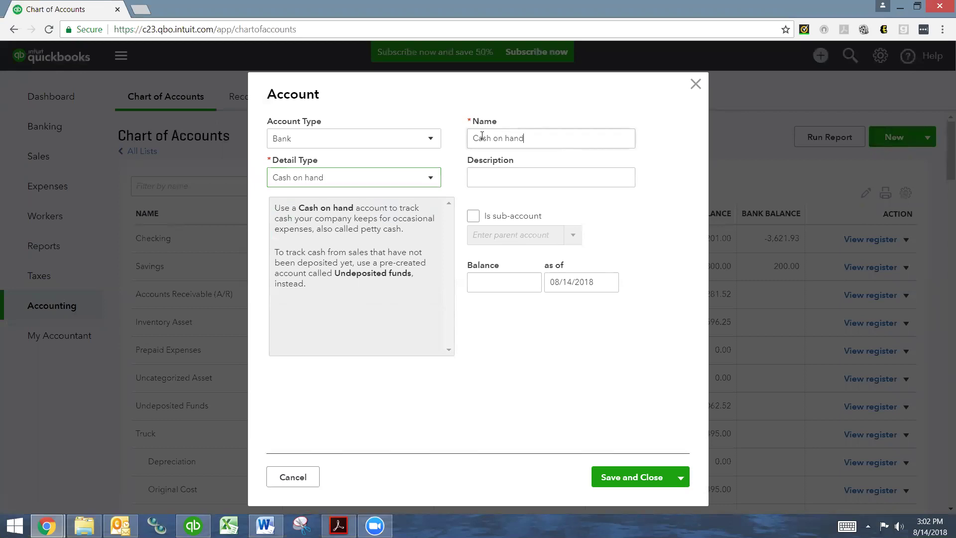
key("Tab")
type("Bart")
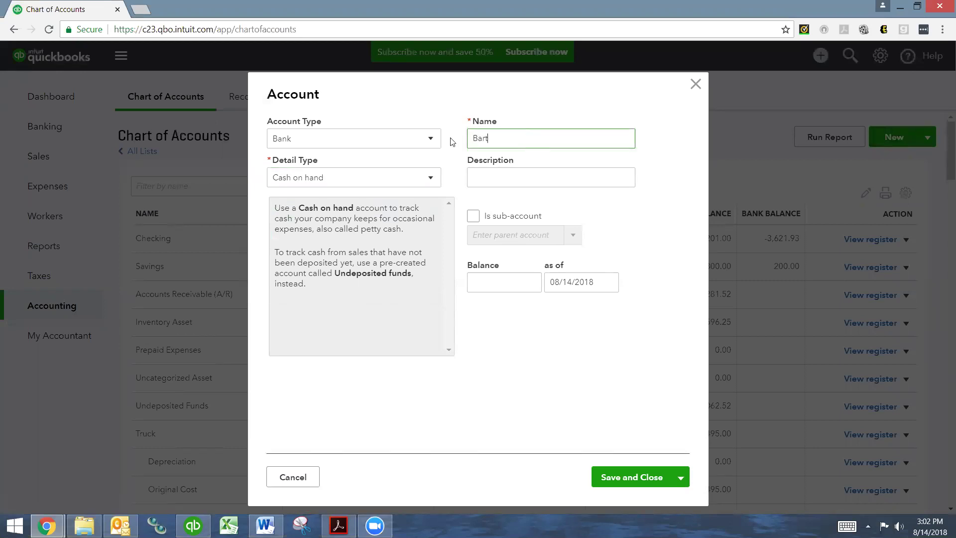
type("er Account")
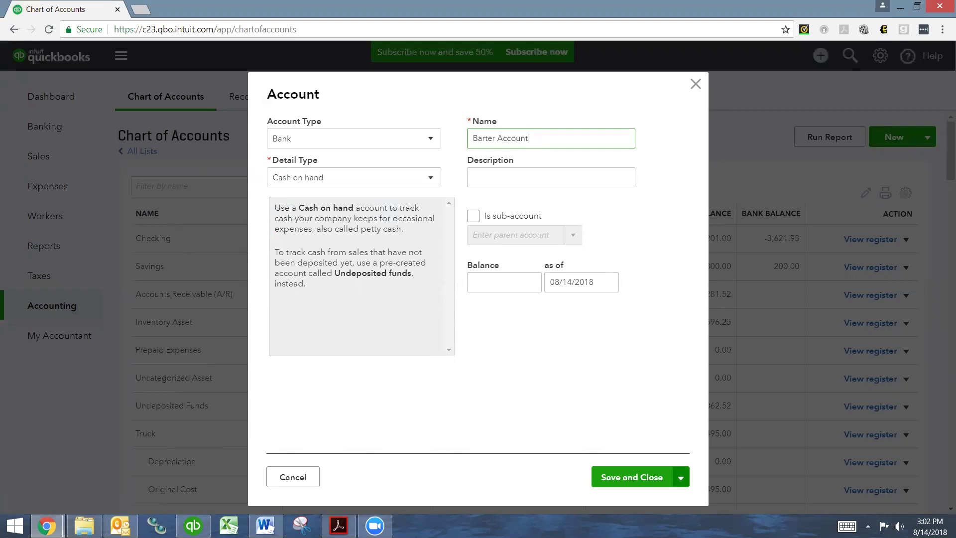
left_click(636, 483)
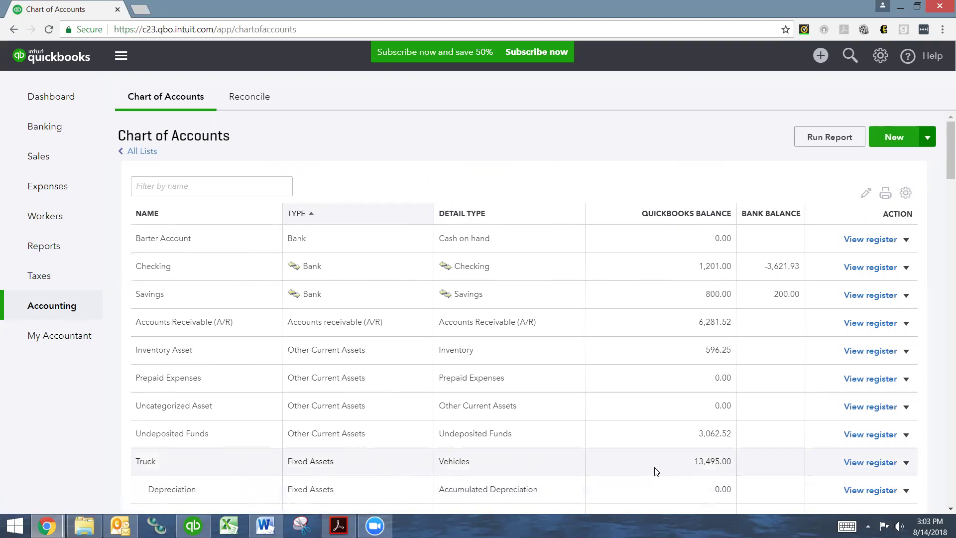
Open a blank new invoice from the Sales transactions page
left_click(44, 168)
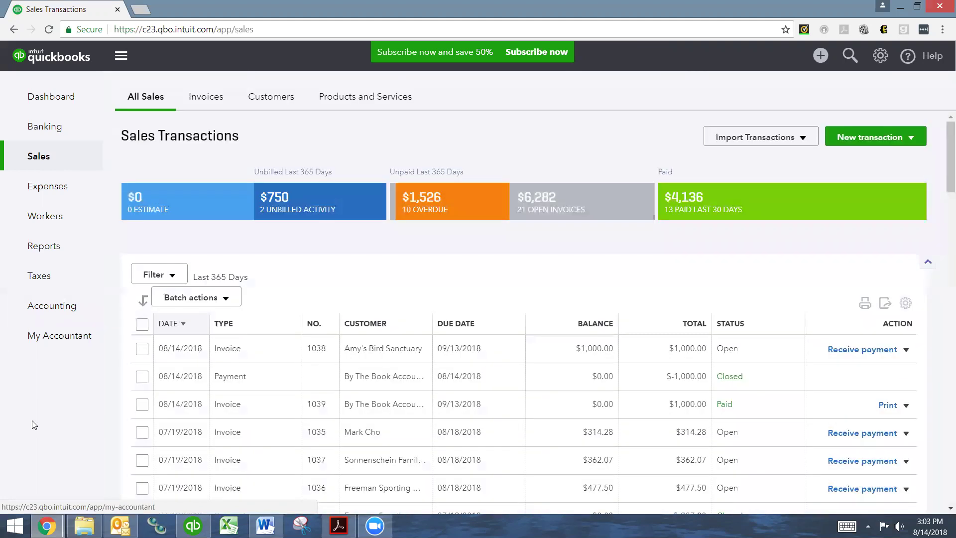
left_click(869, 144)
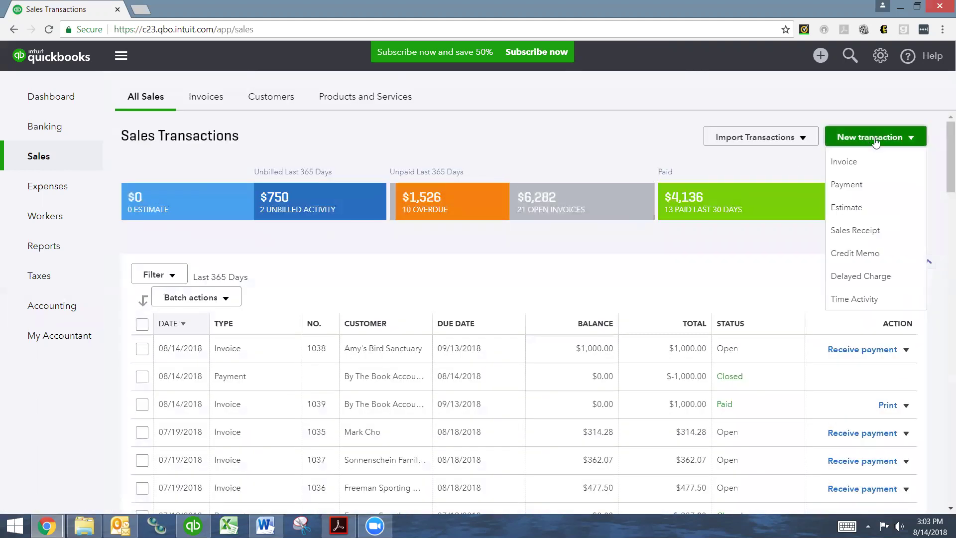
left_click(858, 166)
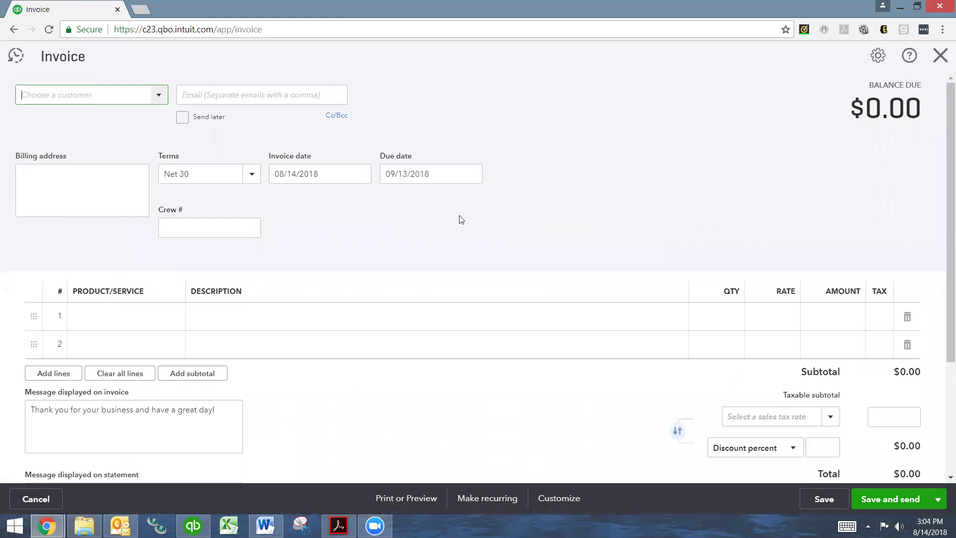
Bill By The Book Accounting for one Landscaping:Gardening line at a 1,000 rate and save invoice #1040
type("by")
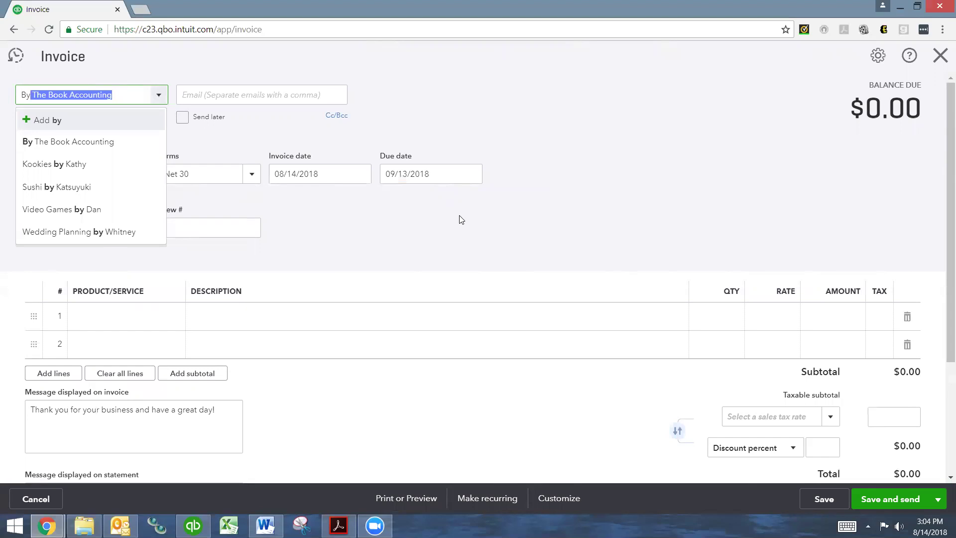
key("Tab")
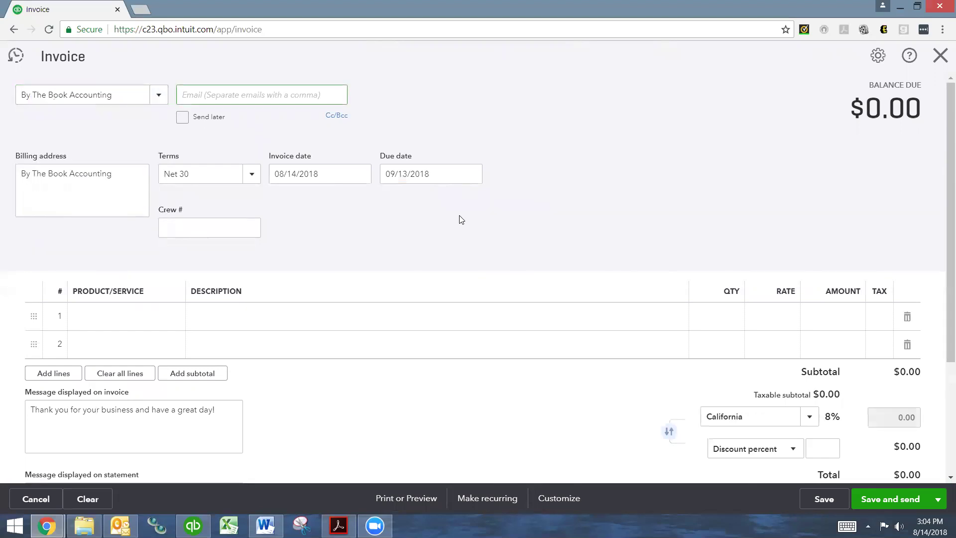
left_click(100, 319)
type("gar")
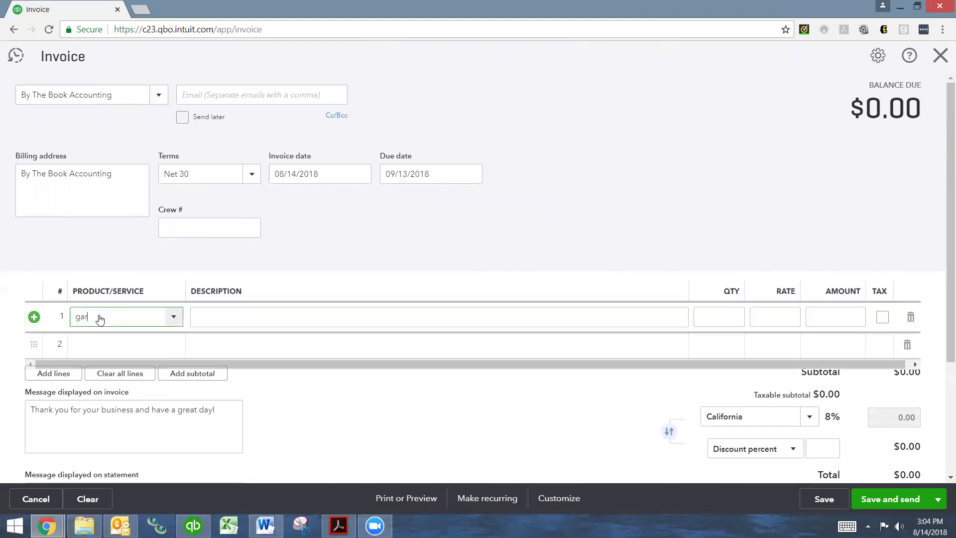
left_click(107, 363)
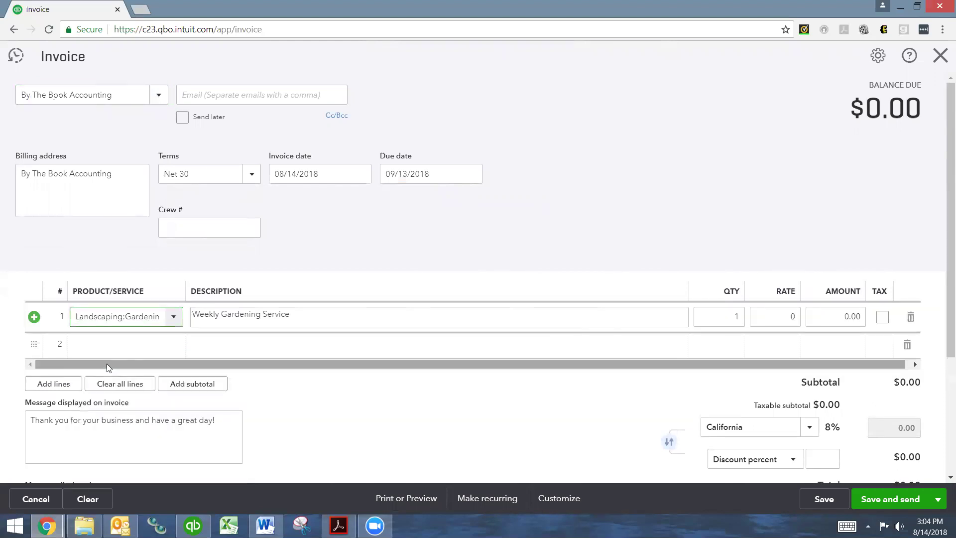
key("Tab")
key("Tab")
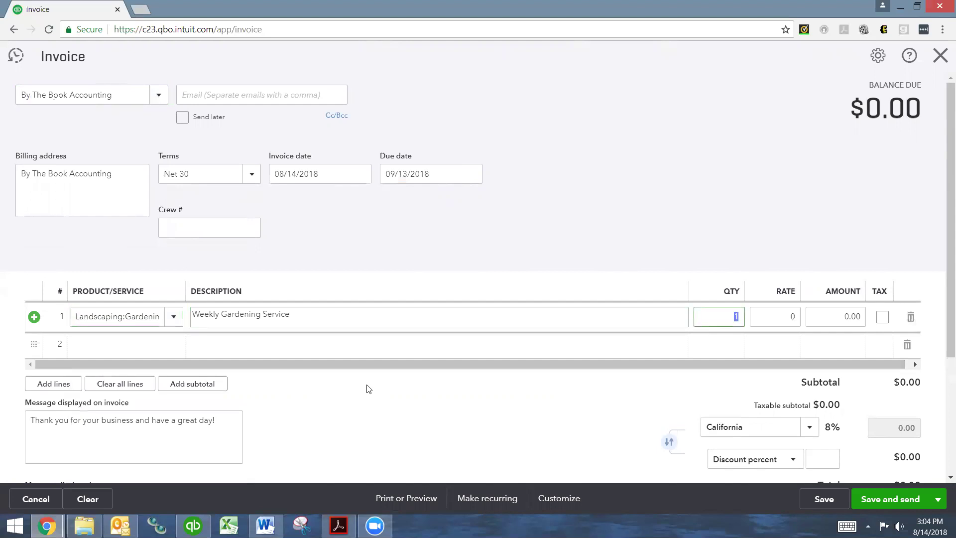
key("Tab")
type("1,000")
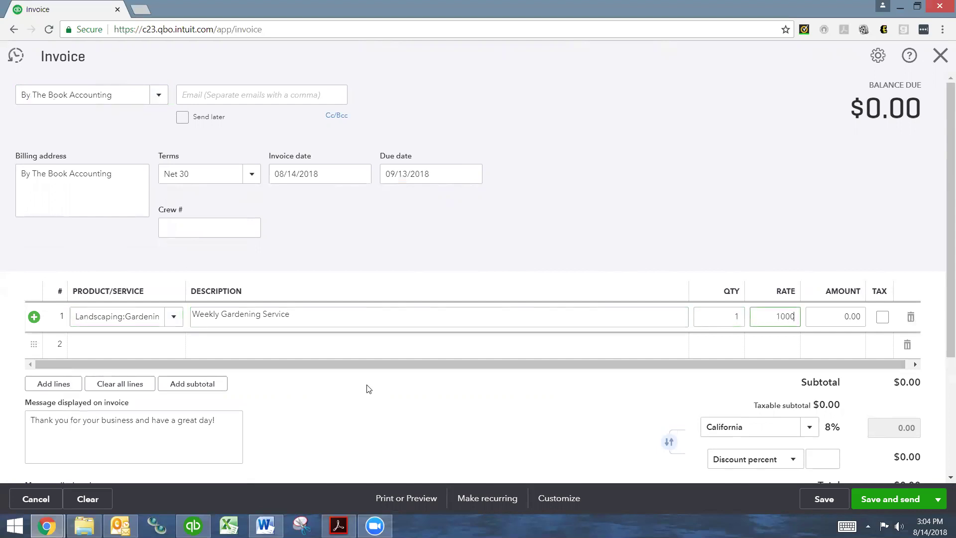
key("Tab")
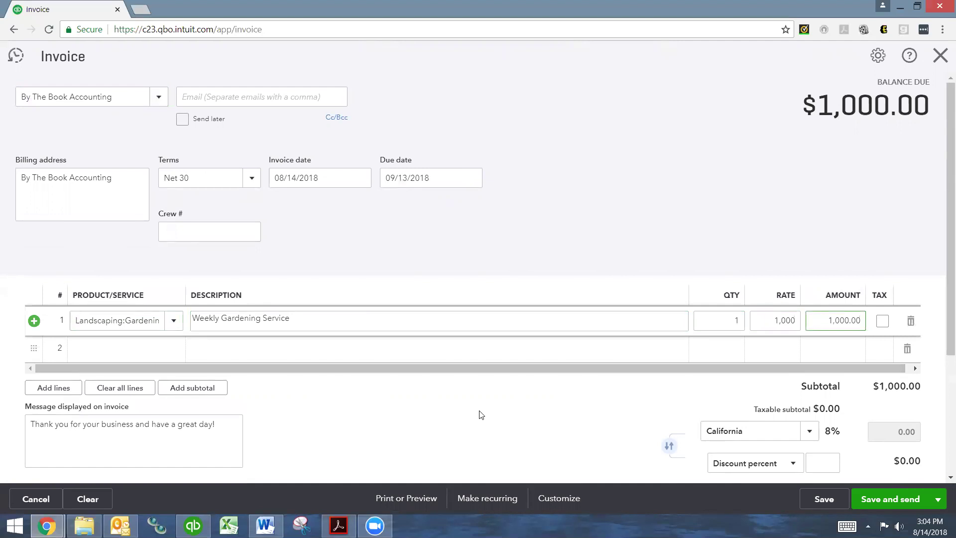
left_click(820, 499)
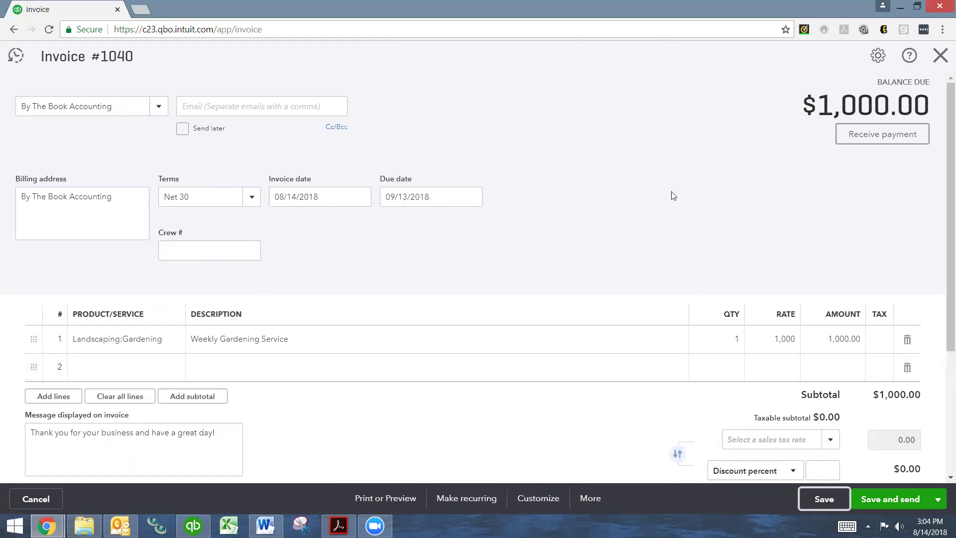
Receive invoice 1040's $1,000.00 payment with method Barter, deposited to Barter Account, and save
left_click(879, 141)
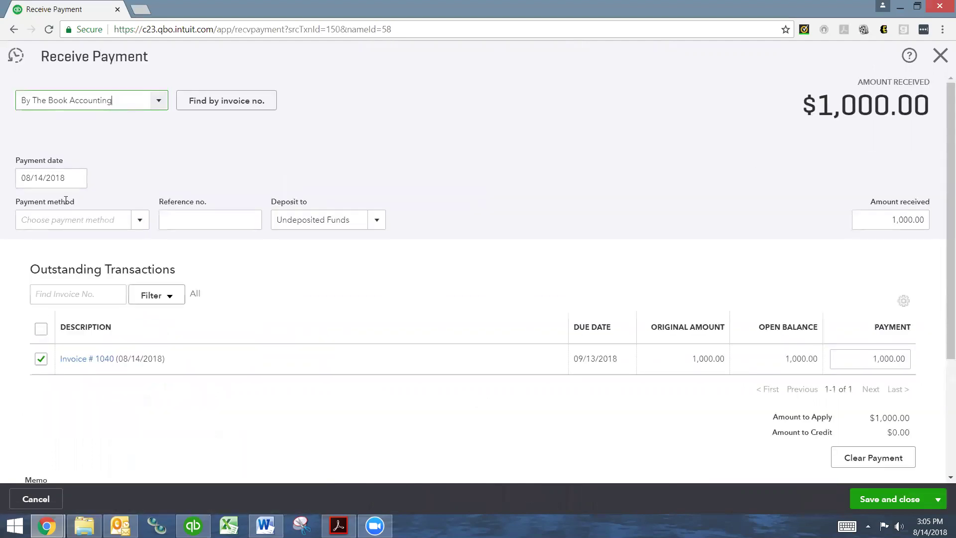
left_click(71, 222)
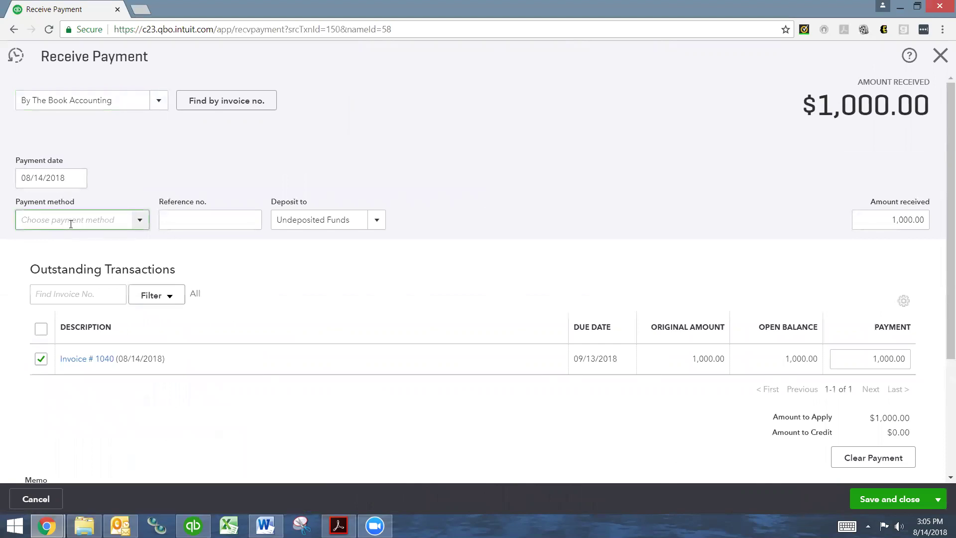
type("bar")
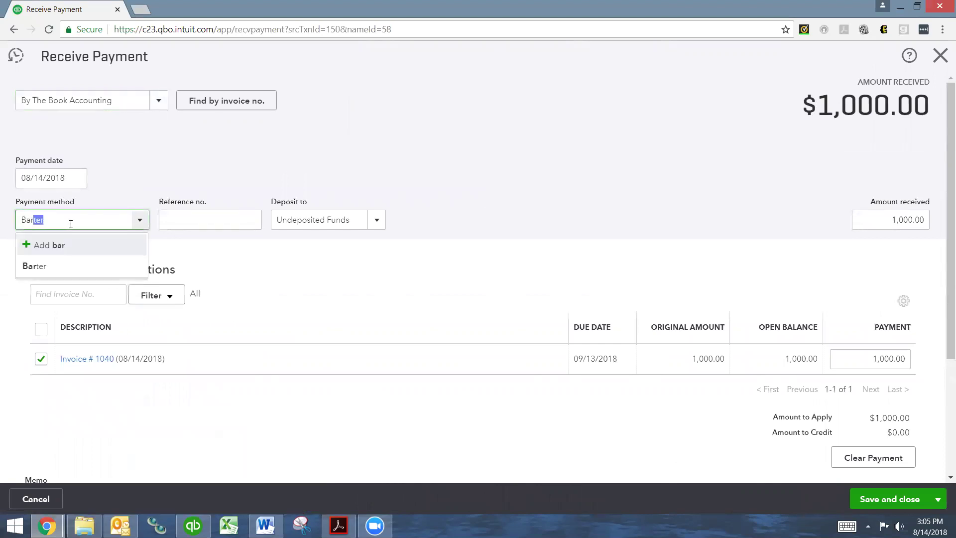
left_click(43, 266)
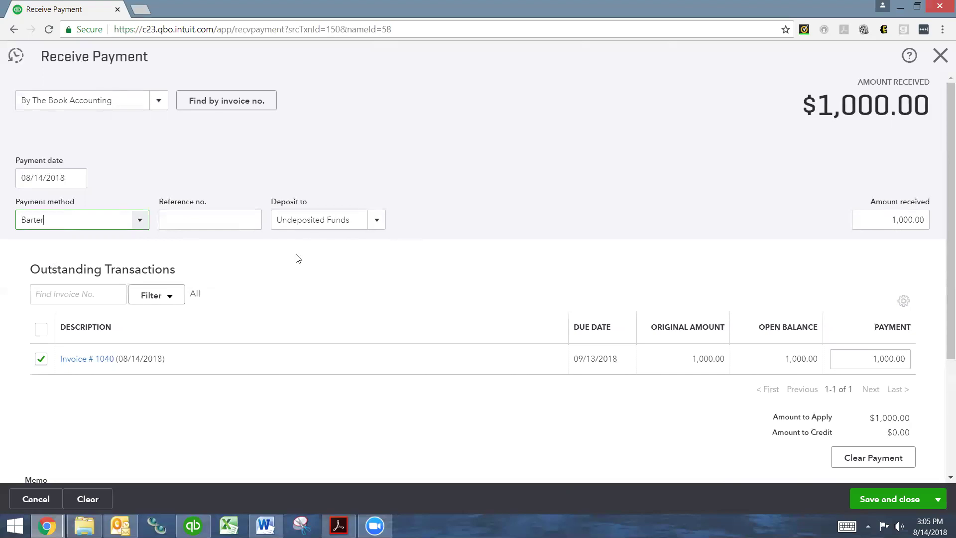
left_click(378, 229)
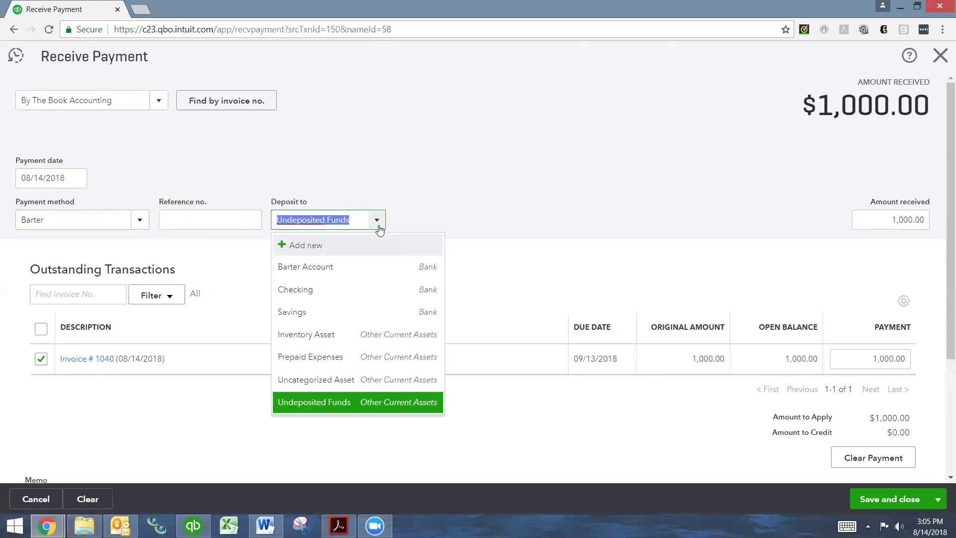
left_click(332, 267)
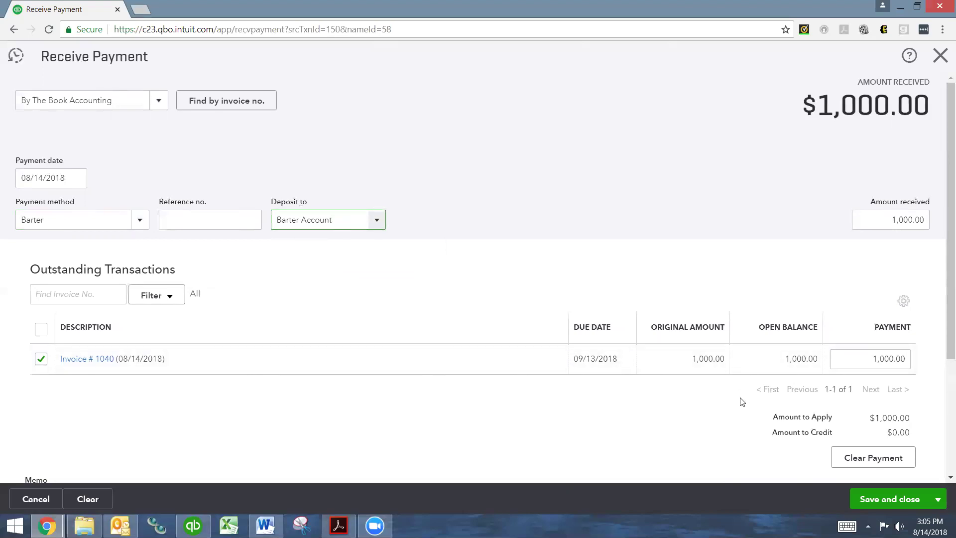
left_click(875, 500)
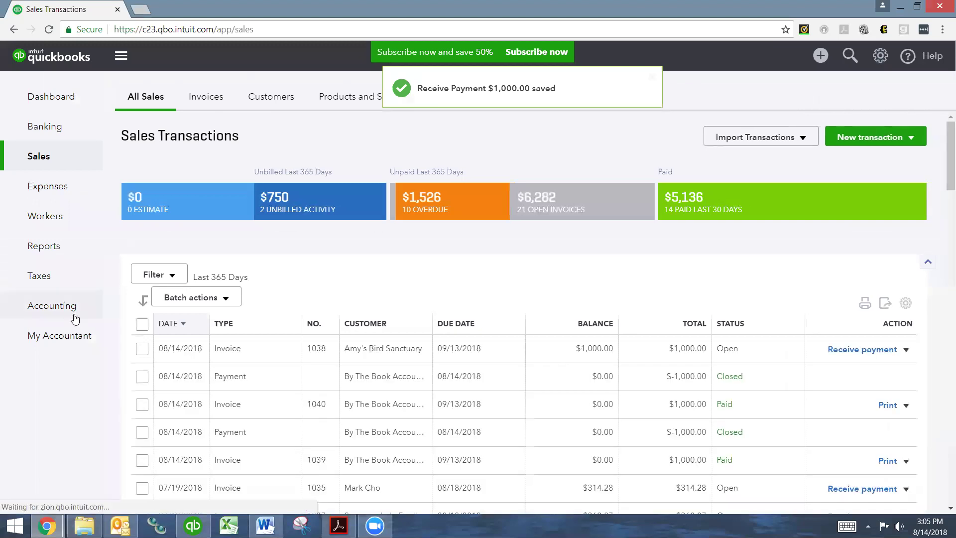
Check the Barter Account's 1,000.00 balance in the Chart of Accounts, then go to Expenses
left_click(74, 316)
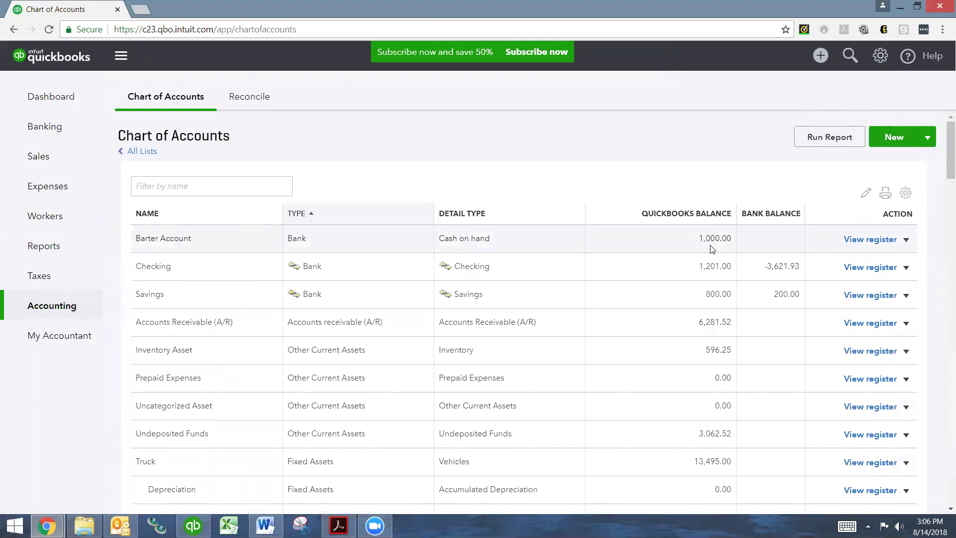
left_click(50, 195)
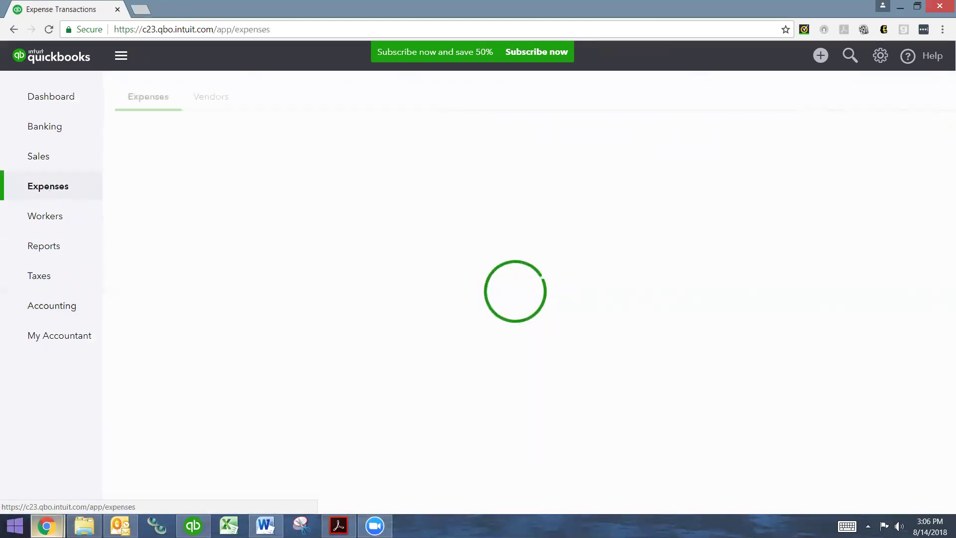
Start a new check to payee BTB Accounting and clear its check number
left_click(872, 141)
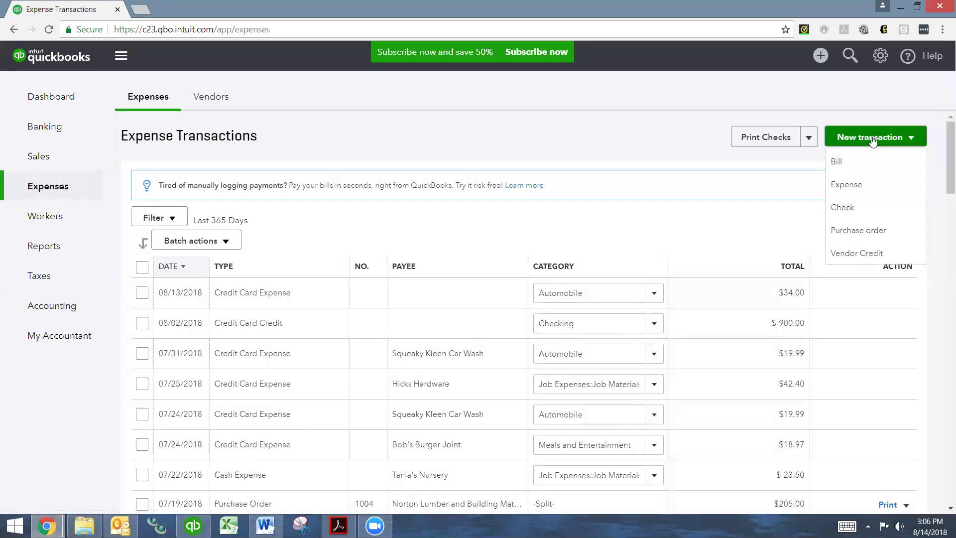
left_click(846, 207)
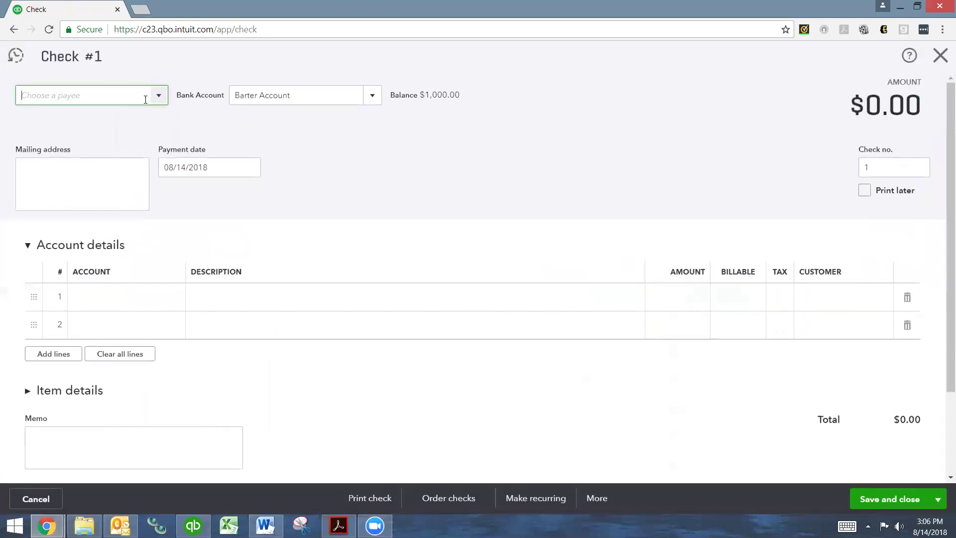
left_click(158, 98)
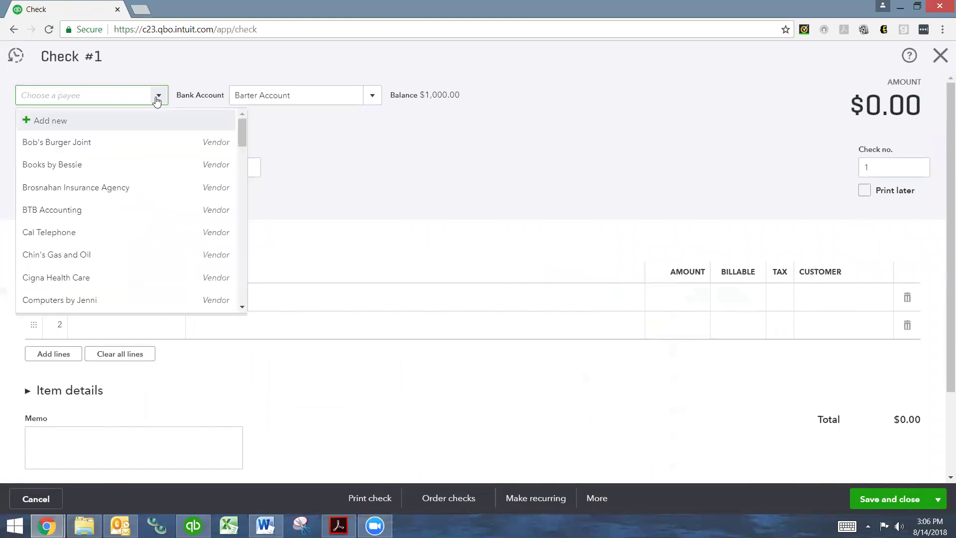
left_click(78, 215)
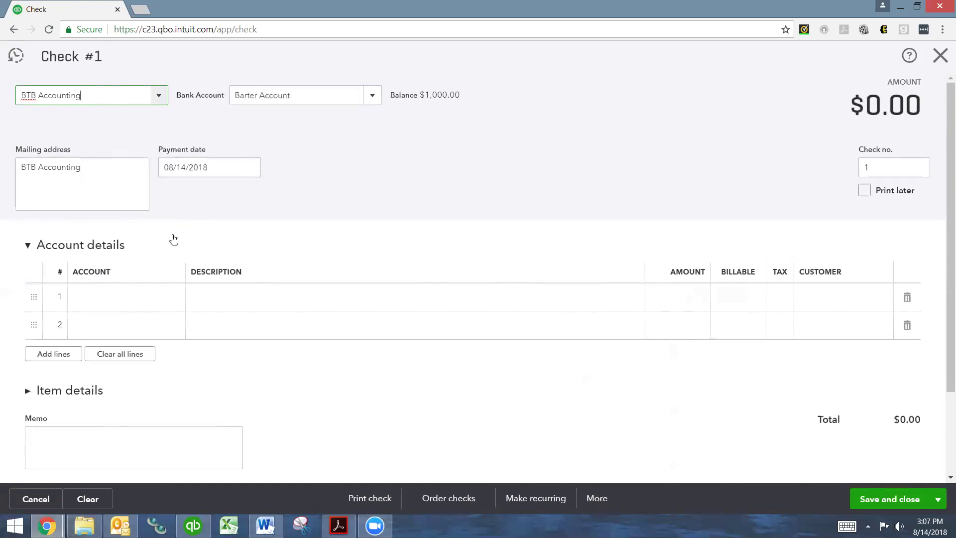
left_click(870, 172)
key("BackSpace")
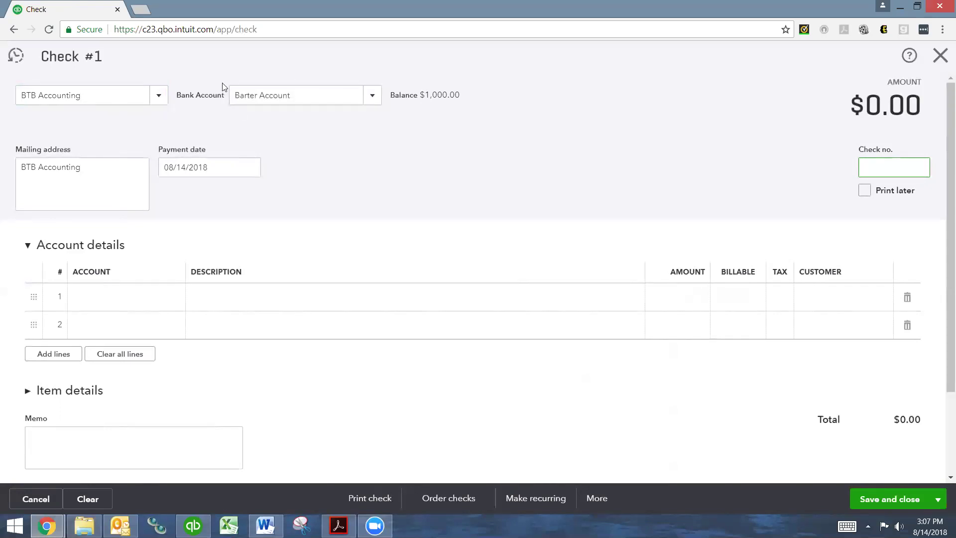
Charge 1,000.00 to the Accounting expense account and save the check
left_click(103, 297)
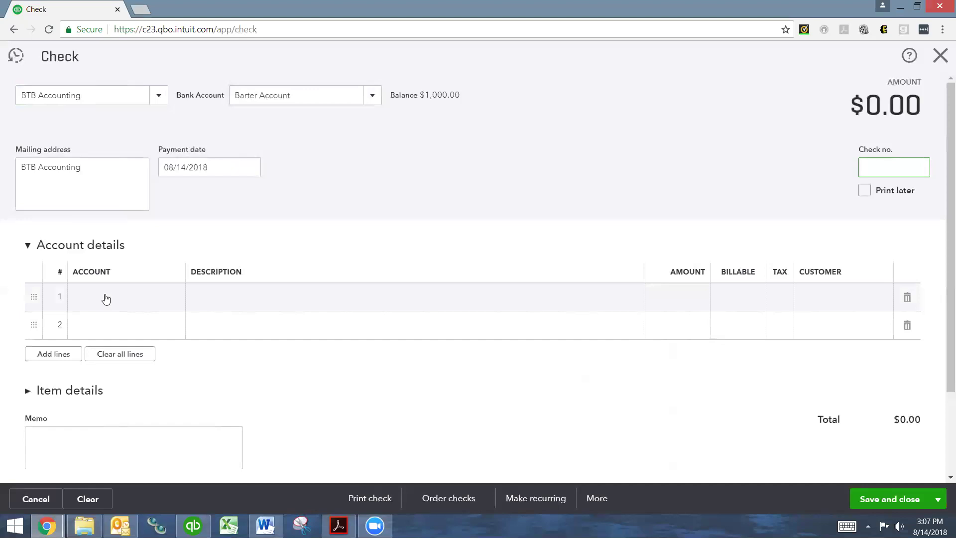
type("acc")
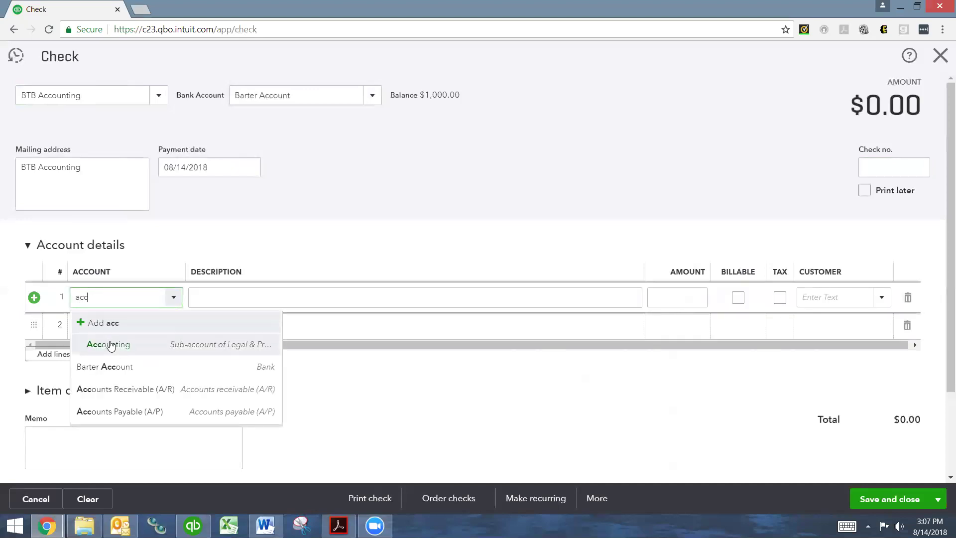
left_click(108, 344)
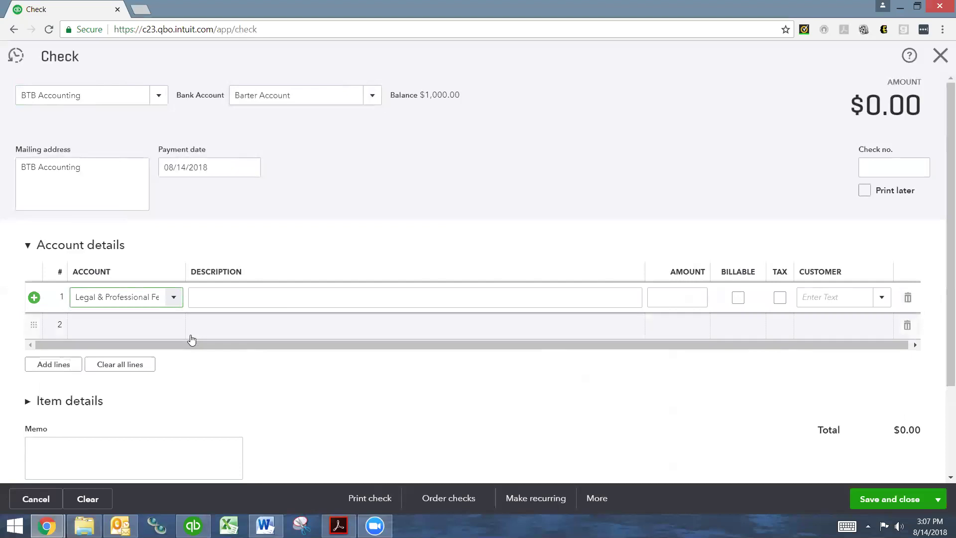
left_click(677, 299)
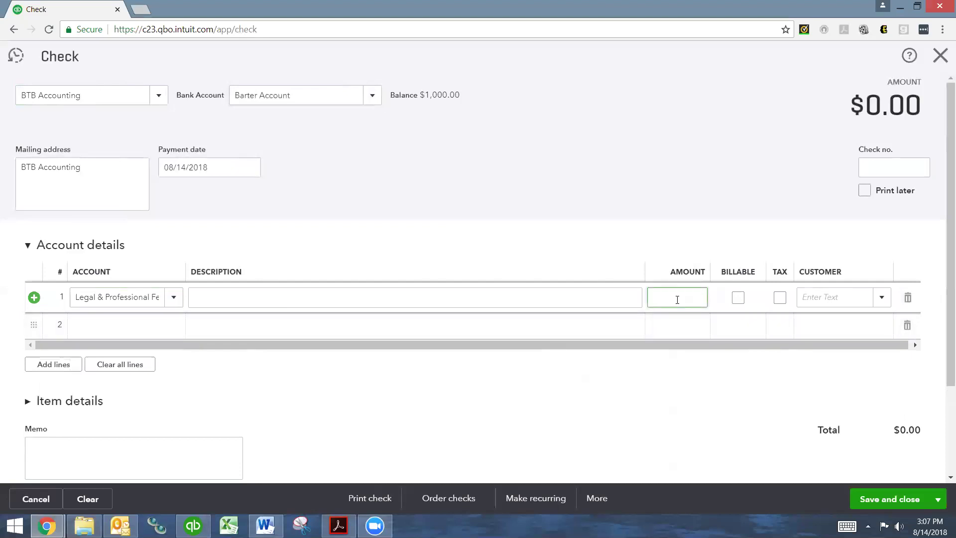
type("1000")
key("Tab")
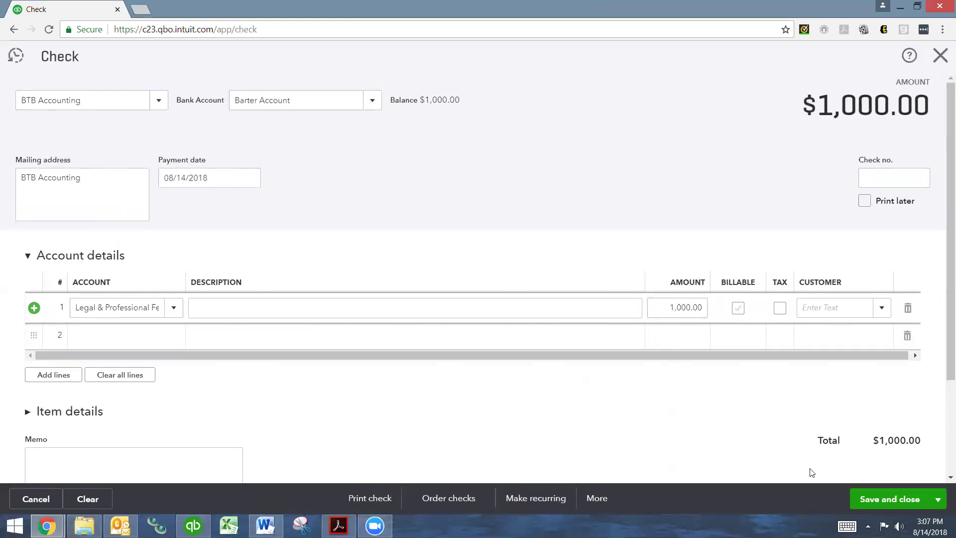
left_click(881, 498)
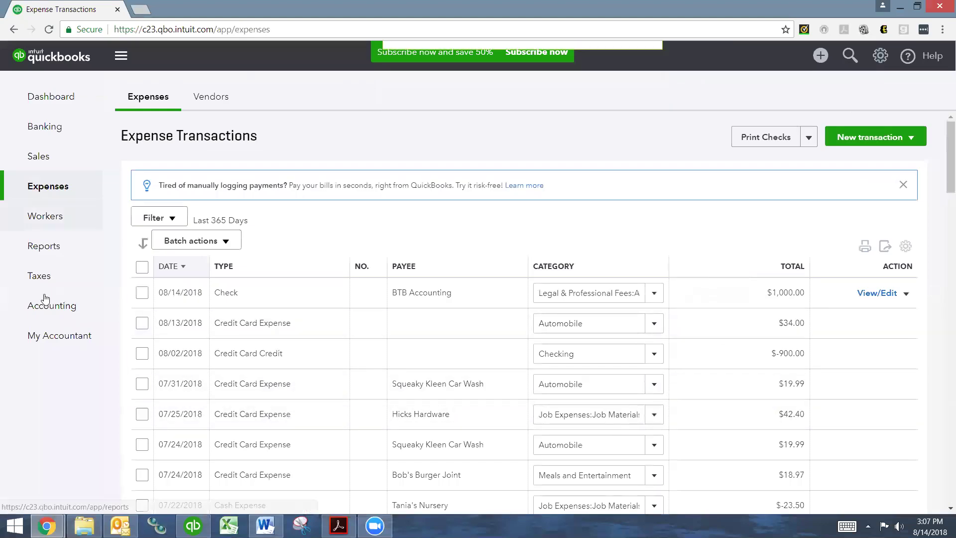
Confirm Barter Account is back to 0.00 in the Chart of Accounts, then return to Sales
left_click(45, 309)
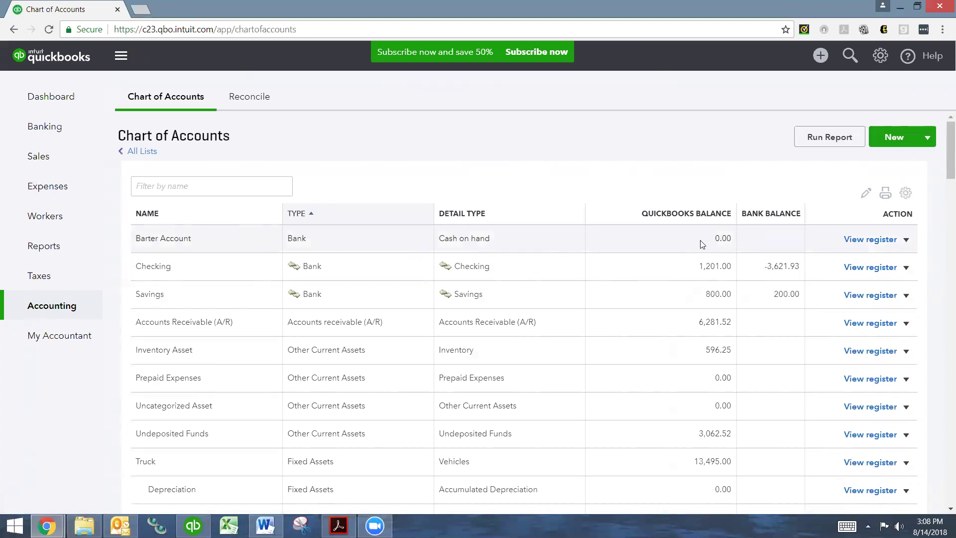
left_click(46, 156)
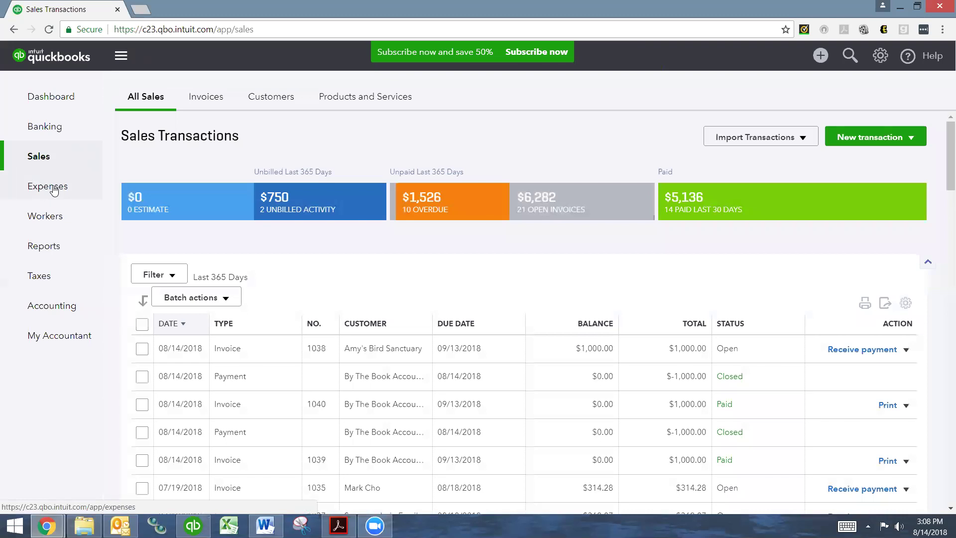
Create invoice #1041 for By The Book Accounting with one Gardening line at 1,000 and save it
left_click(872, 137)
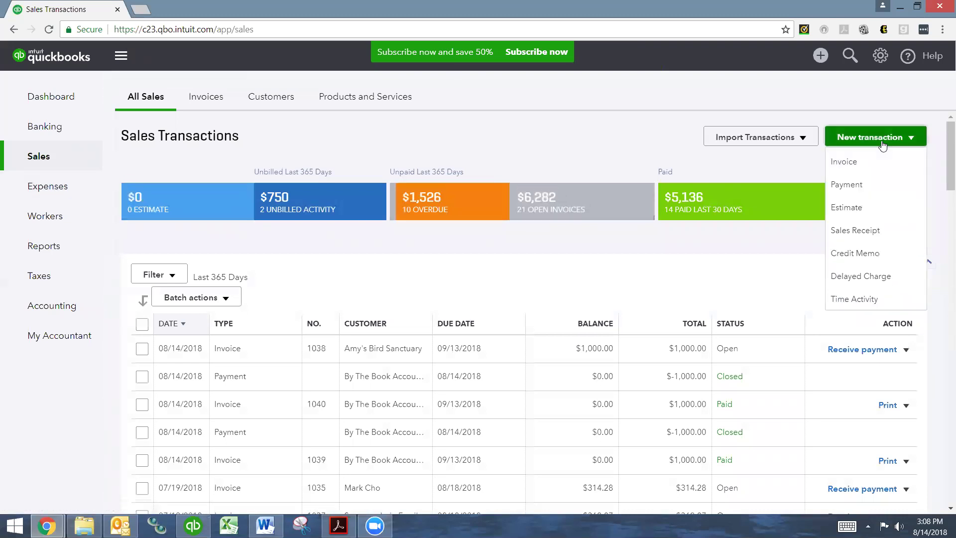
left_click(857, 162)
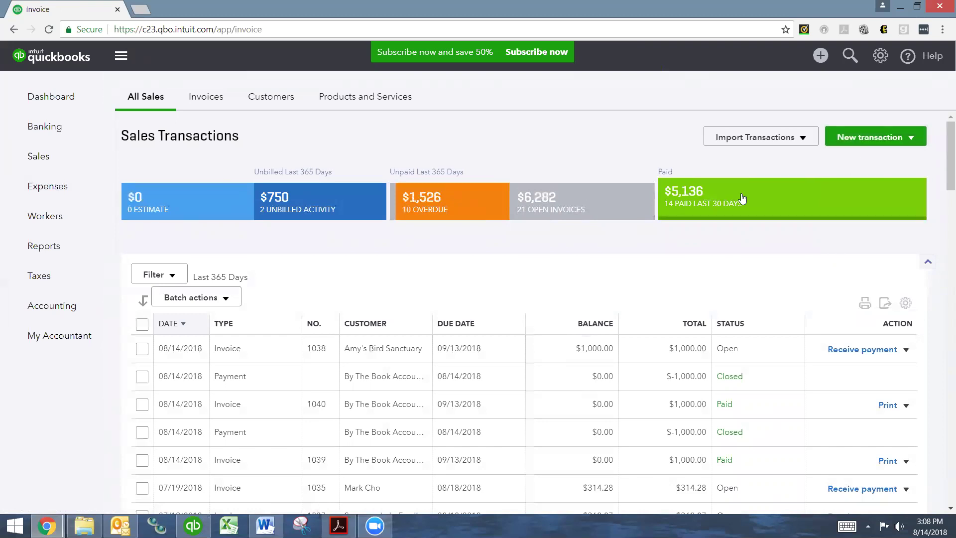
type("by")
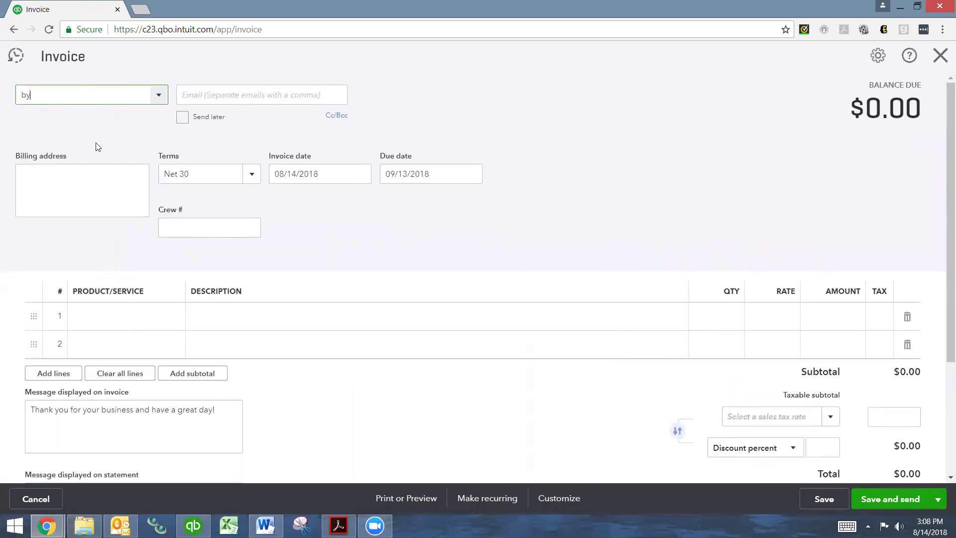
key("Return")
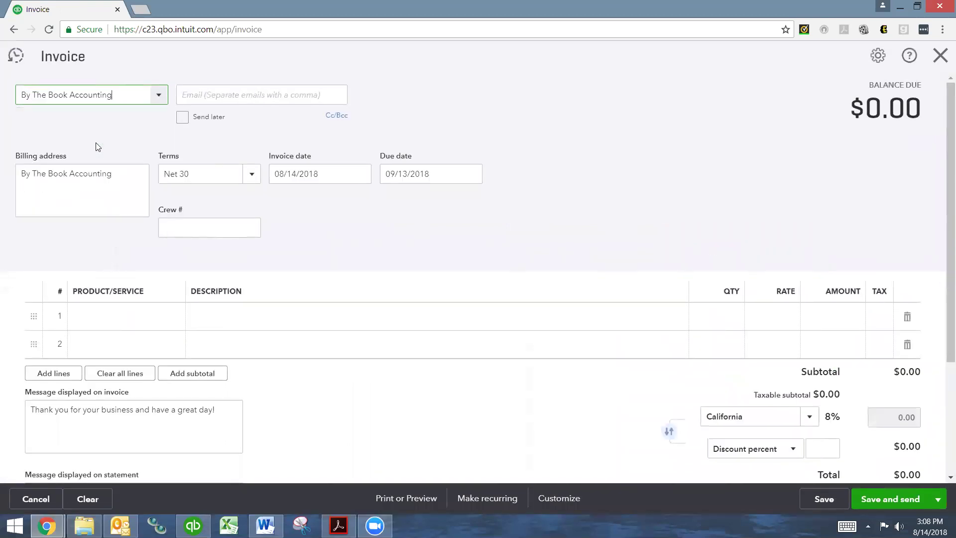
left_click(84, 323)
type("gar")
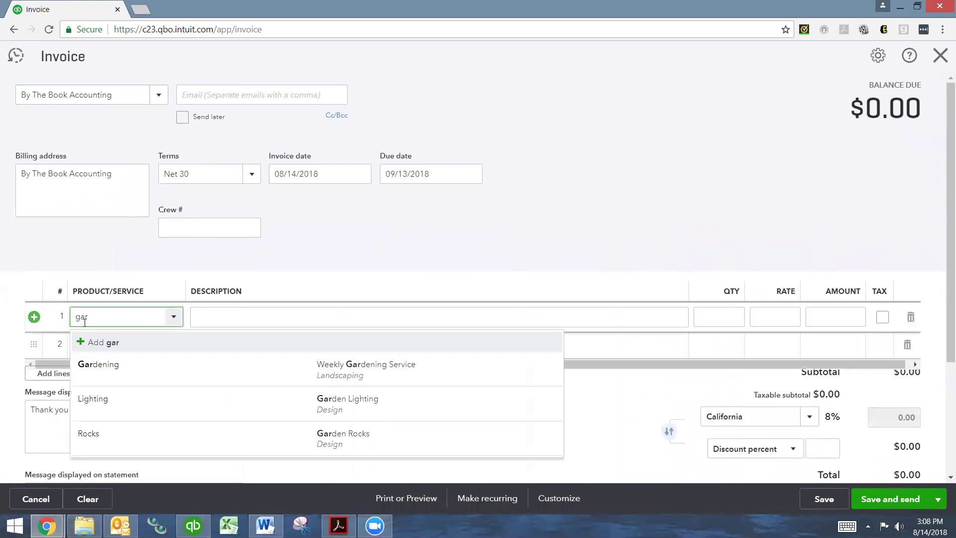
left_click(99, 363)
key("Tab")
key("Tab")
key("Tab")
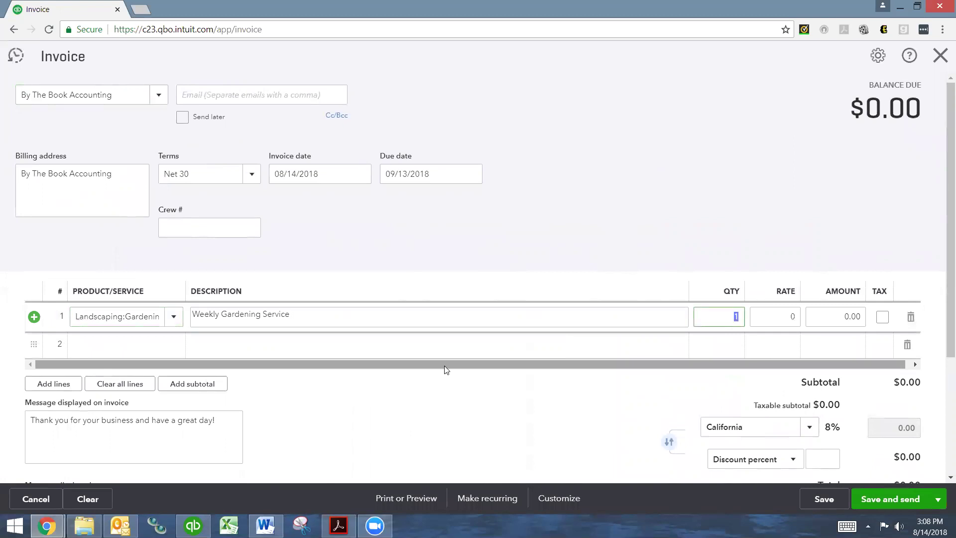
type("1000")
key("Tab")
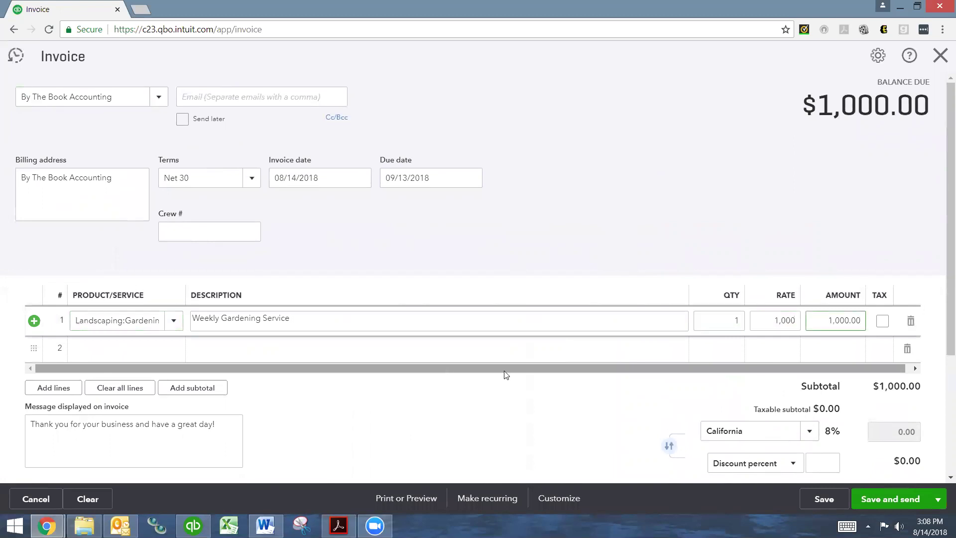
left_click(822, 500)
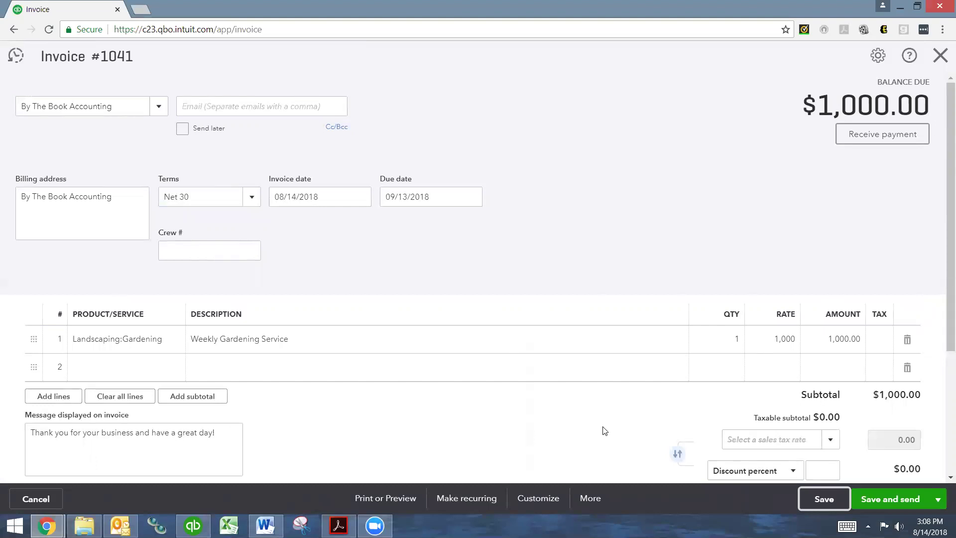
Receive invoice 1041's $1,000 payment with method Barter into Barter Account and save
left_click(856, 142)
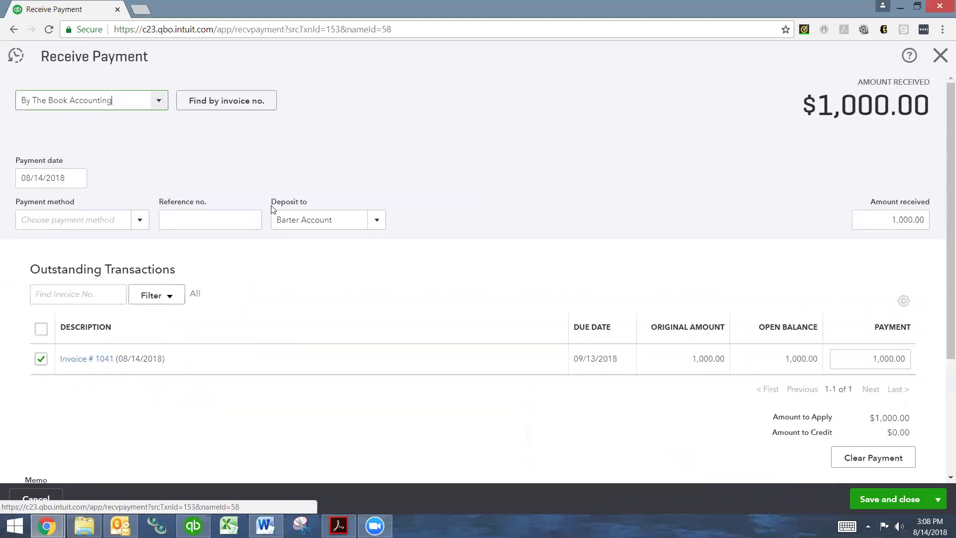
left_click(111, 220)
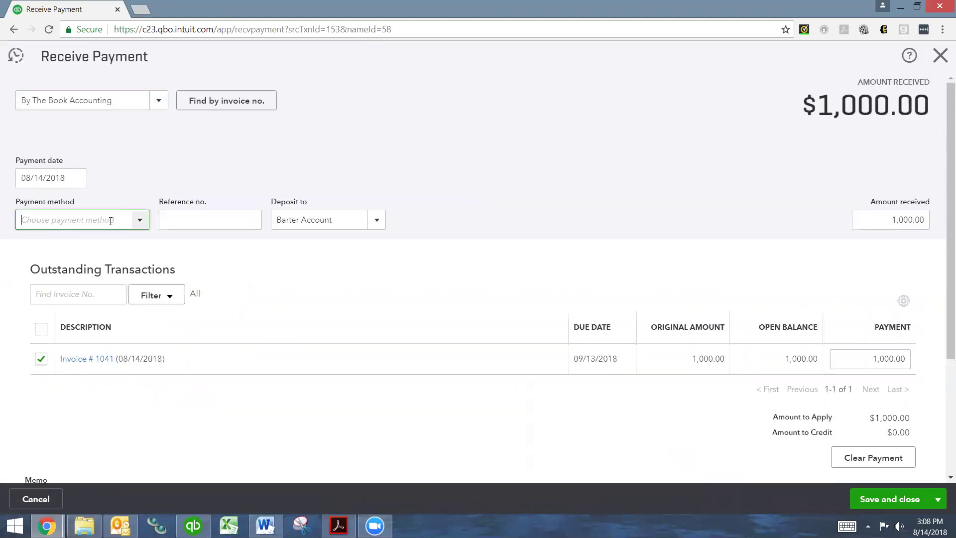
type("b")
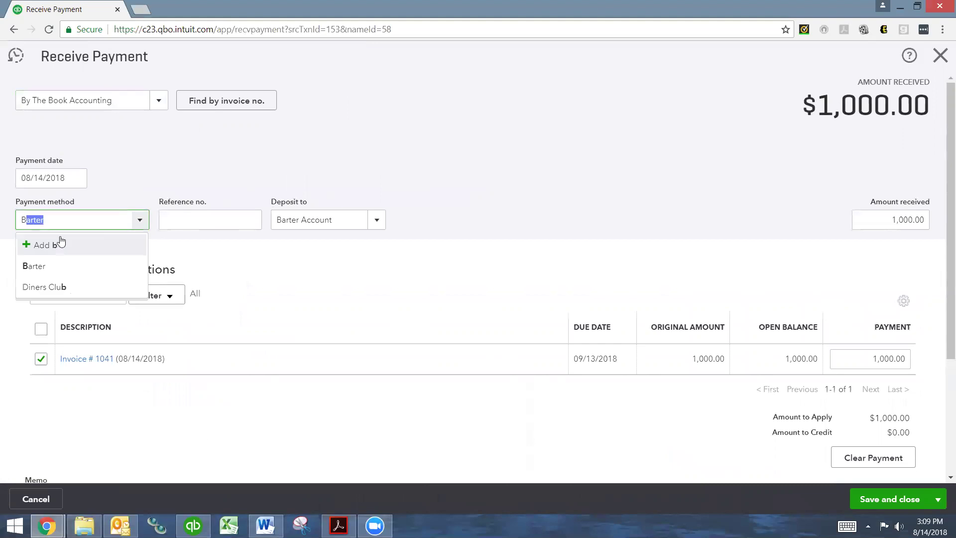
left_click(51, 265)
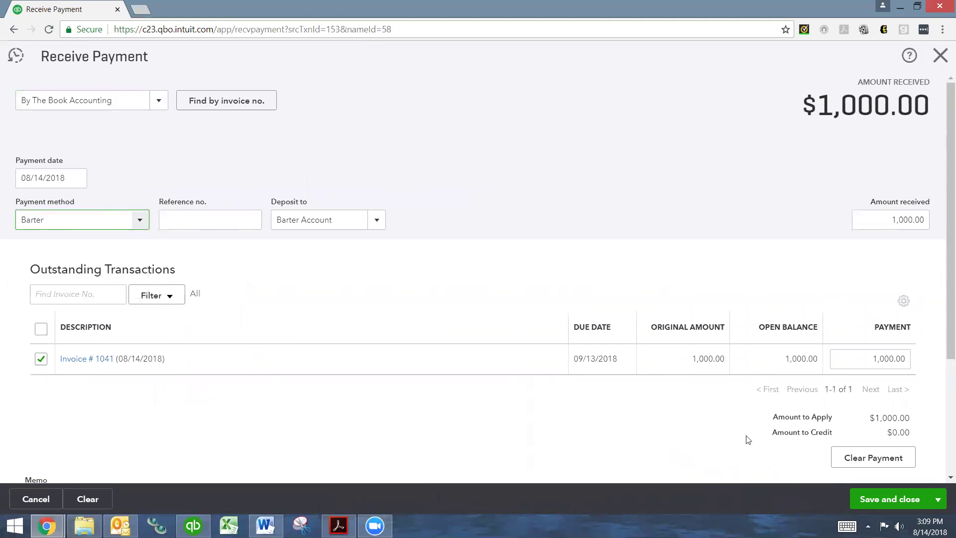
left_click(883, 508)
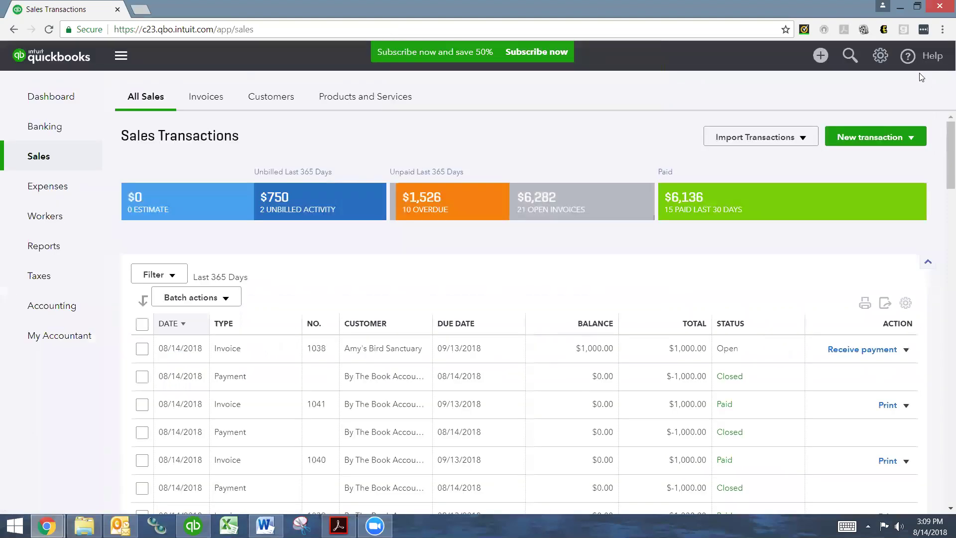
Write a second $1,000 check to BTB Accounting from Barter Account without a check number
left_click(54, 192)
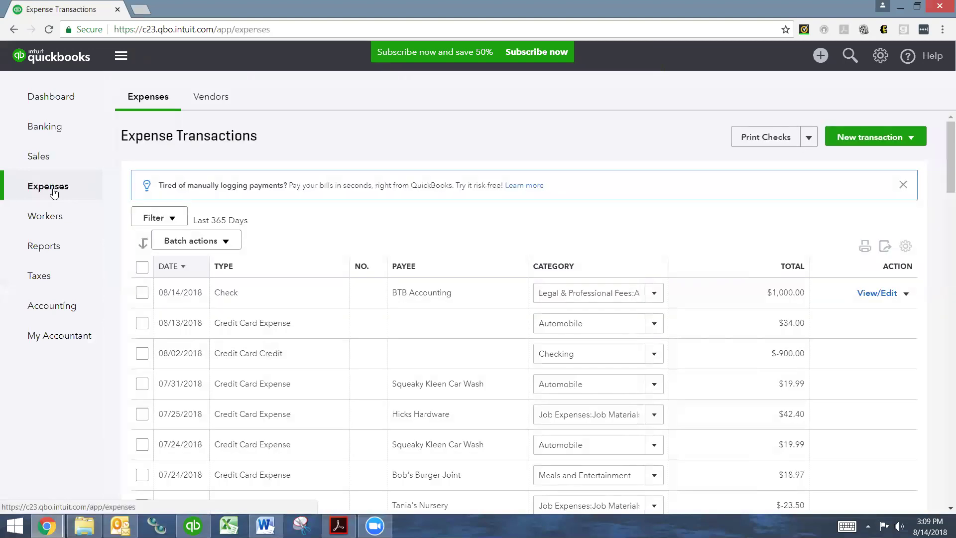
left_click(871, 137)
left_click(854, 205)
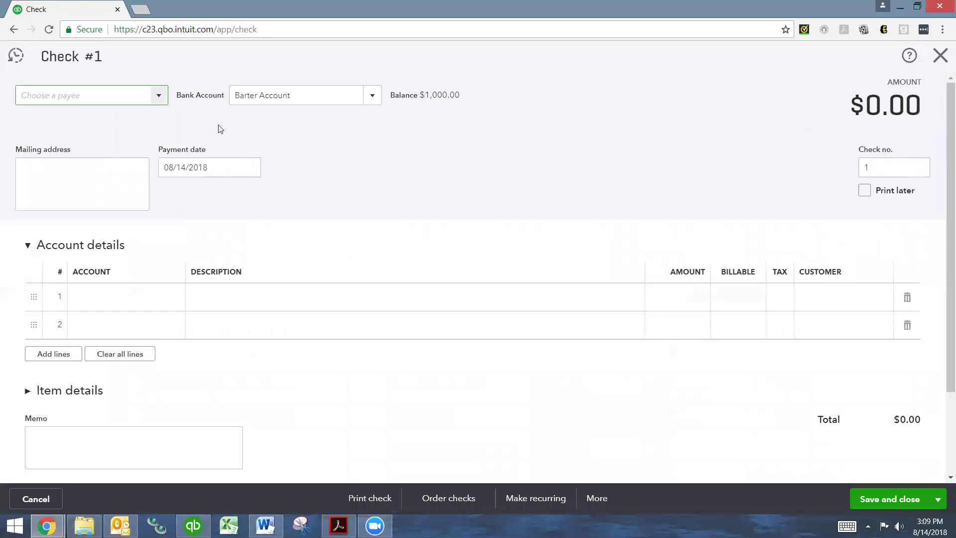
type("btb")
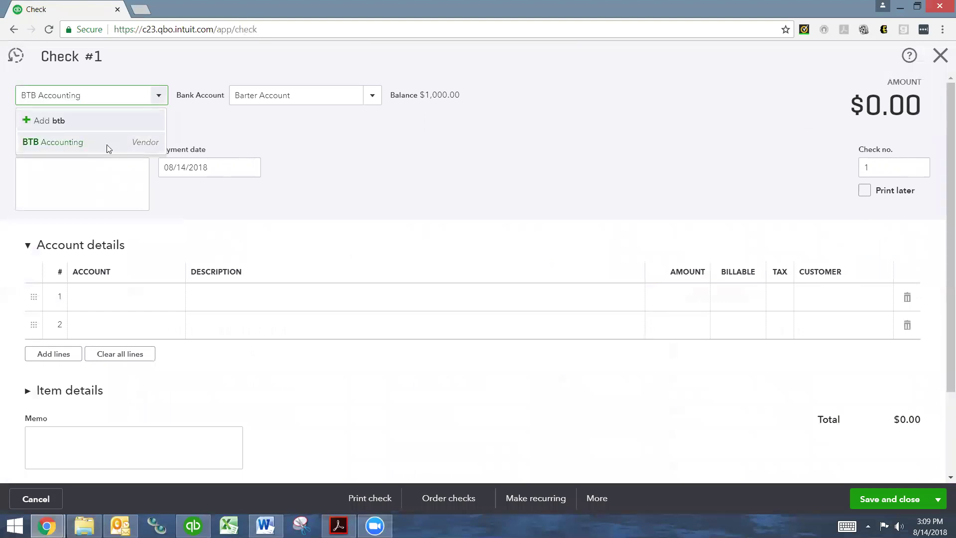
left_click(107, 148)
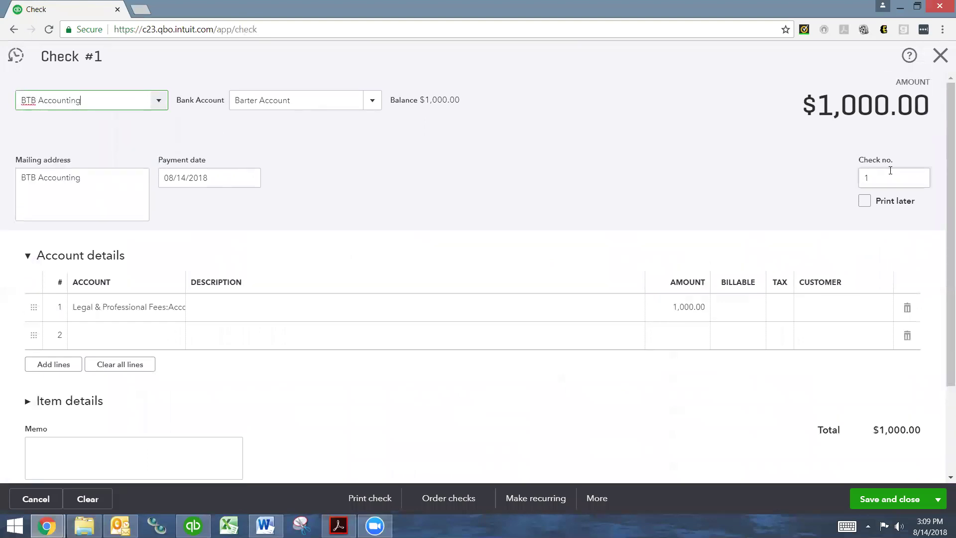
left_click(890, 170)
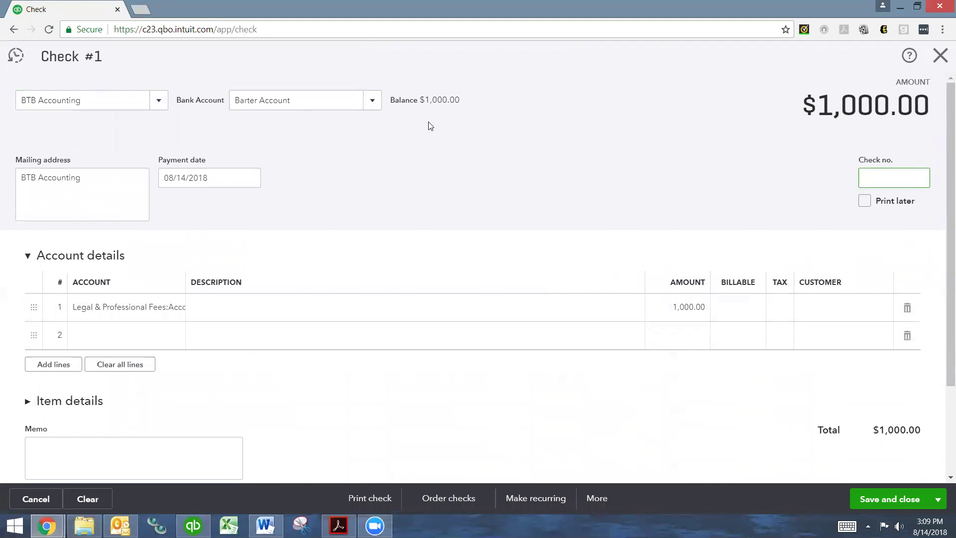
left_click(937, 499)
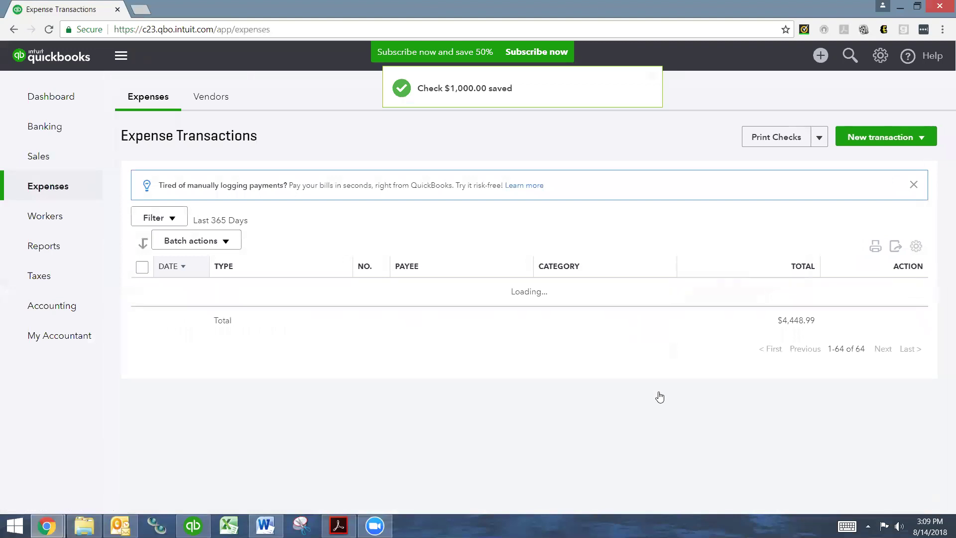
Start a new check to BTB Accounting, paid from Checking instead of the Barter Account
left_click(851, 139)
left_click(850, 218)
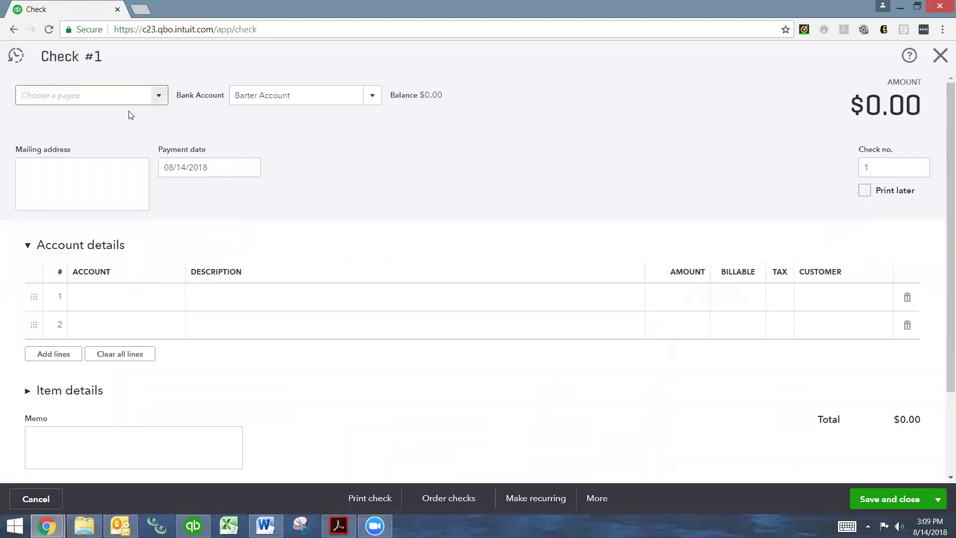
type("bt")
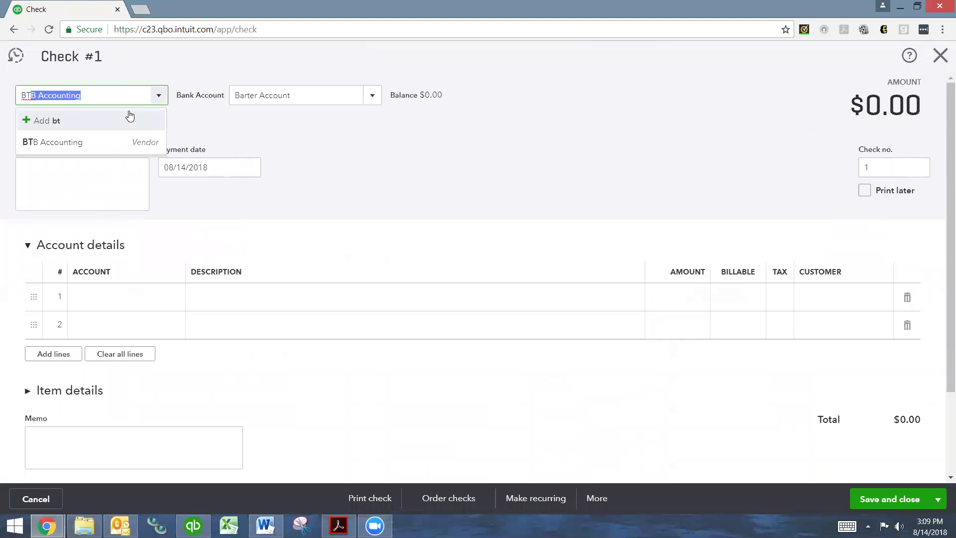
key("Tab")
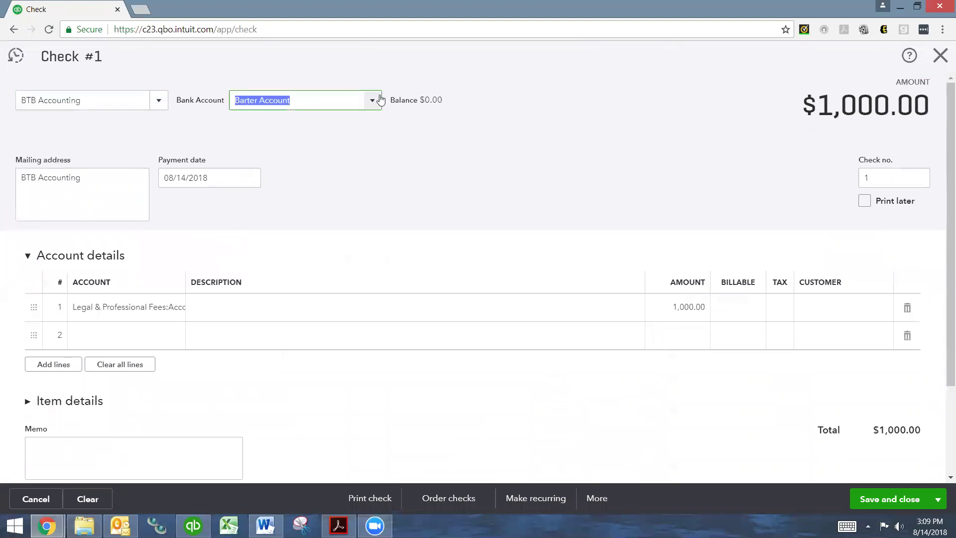
left_click(269, 162)
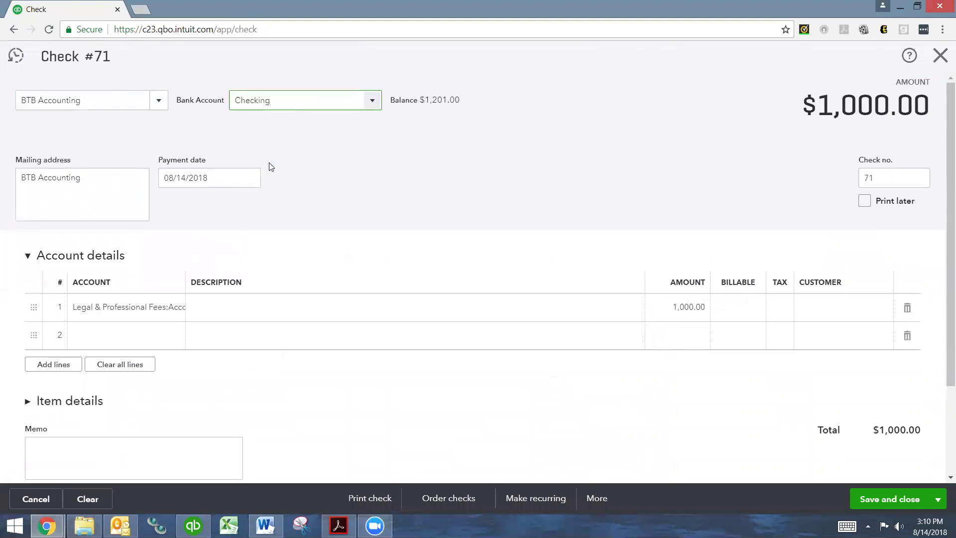
Enter 200 as the first line's amount and save check #71
left_click(671, 310)
type("200")
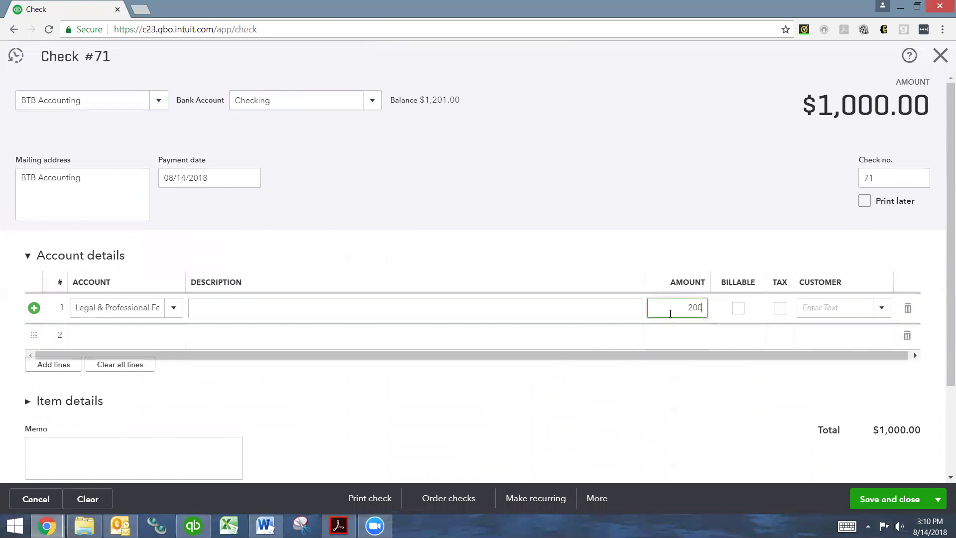
left_click(889, 174)
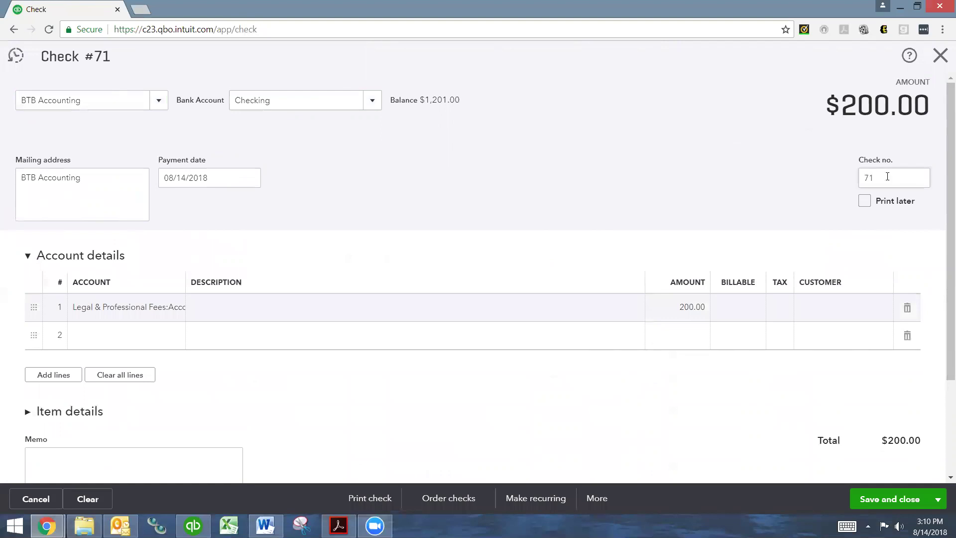
left_click(889, 176)
left_click(893, 499)
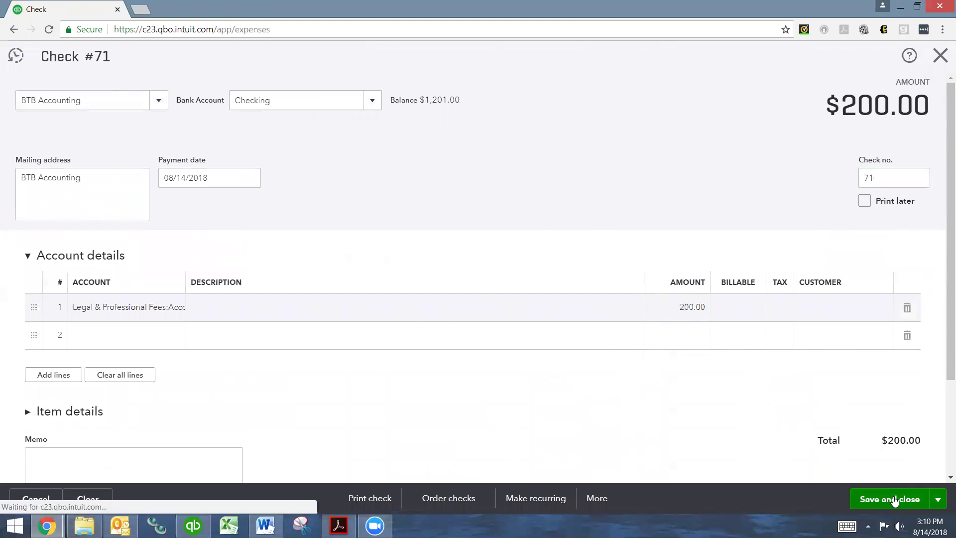